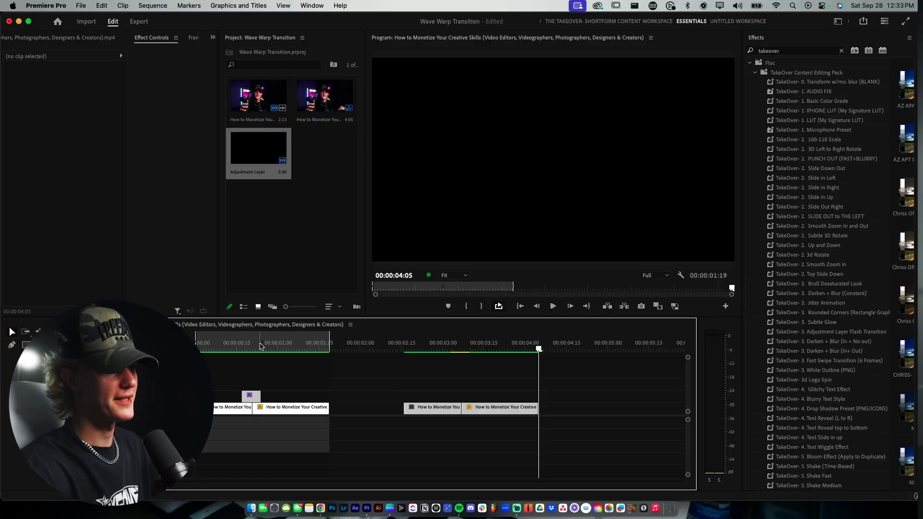
- Play back the finished example transition from the start of the sequence
key(Home)
key(space)
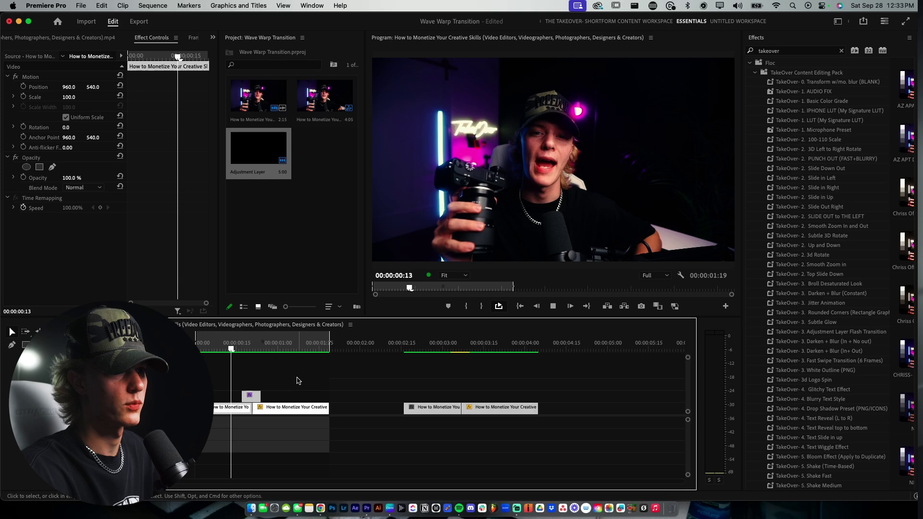
key(space)
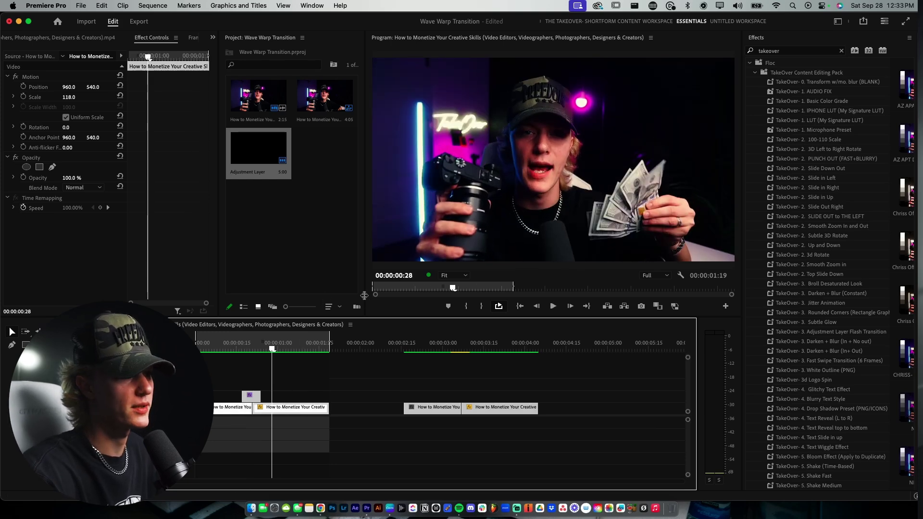
- Create a new adjustment layer and place it on the track above the second pair of clips, starting at their cut
drag(364, 295, 409, 295)
click(400, 306)
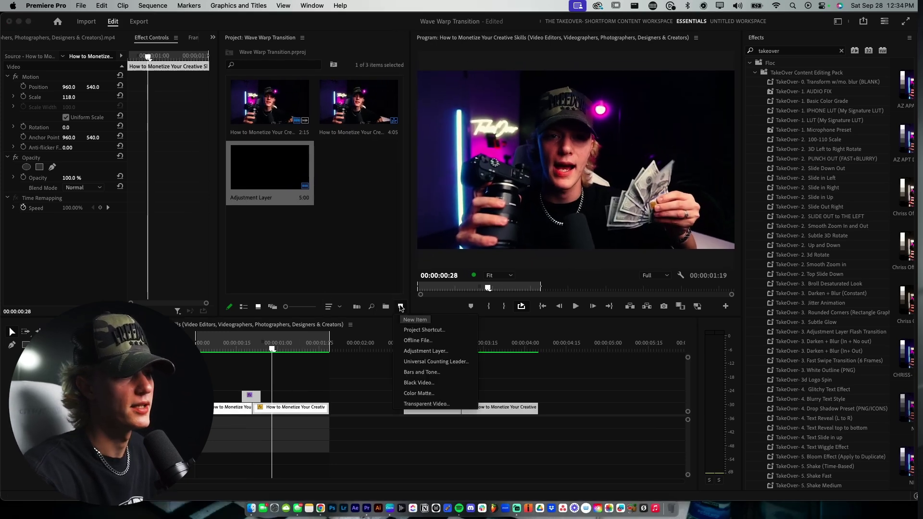
click(426, 351)
click(511, 300)
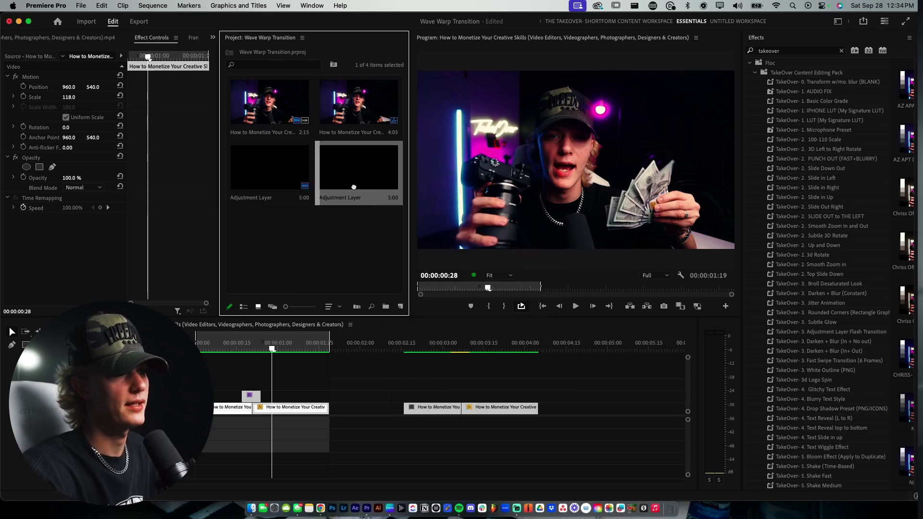
drag(353, 186, 456, 398)
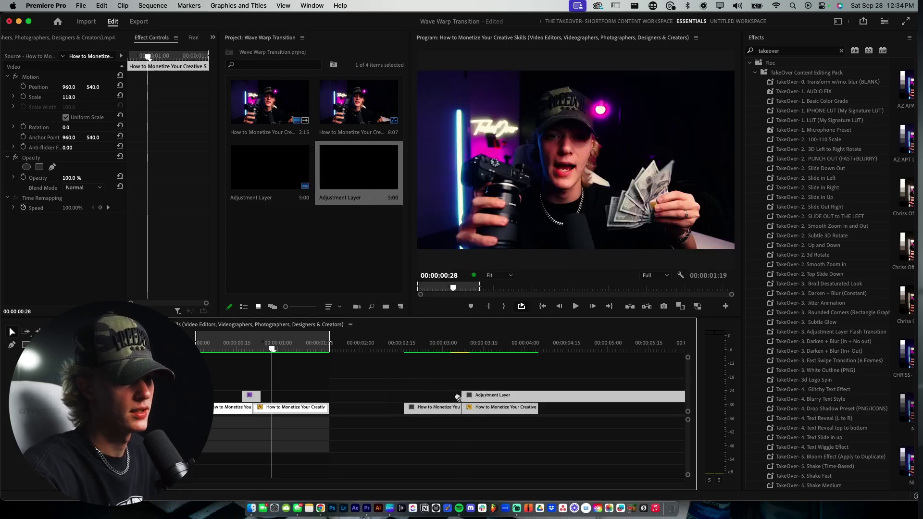
- Trim the adjustment layer to six frames and centre it over the cut between the two clips
scroll(461, 396, up, 3)
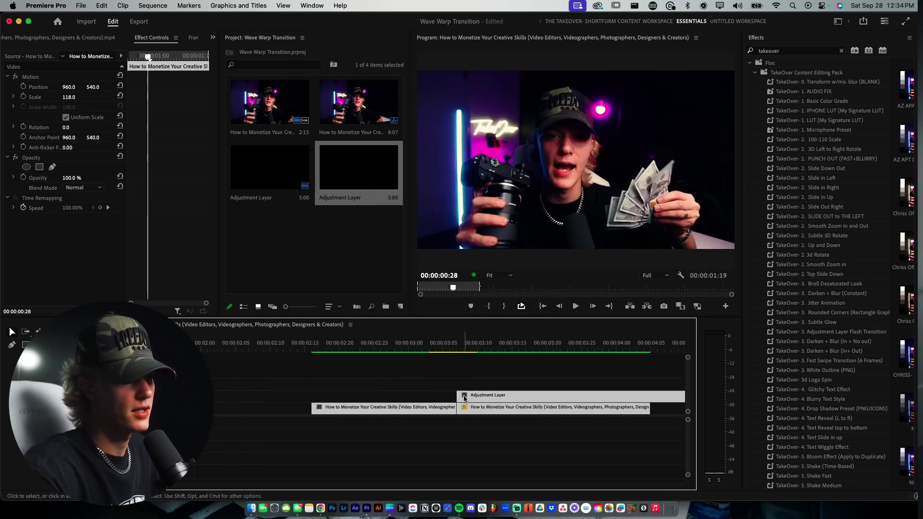
click(458, 347)
key(Right)
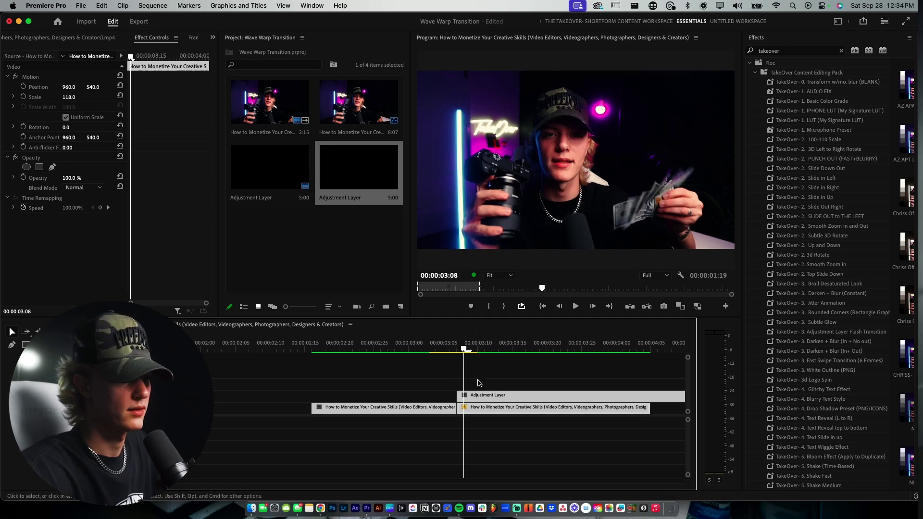
key(Right)
key(Right)
key(Right)
key(Right)
key(Right)
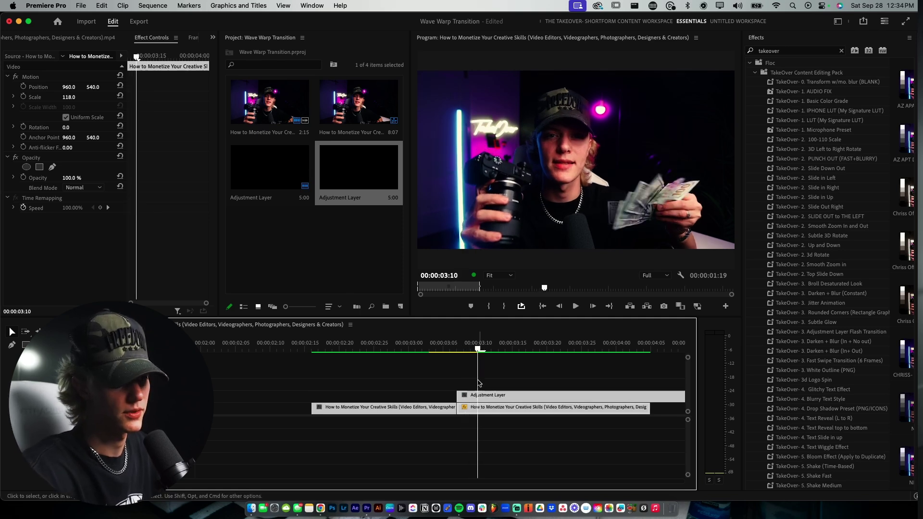
key(c)
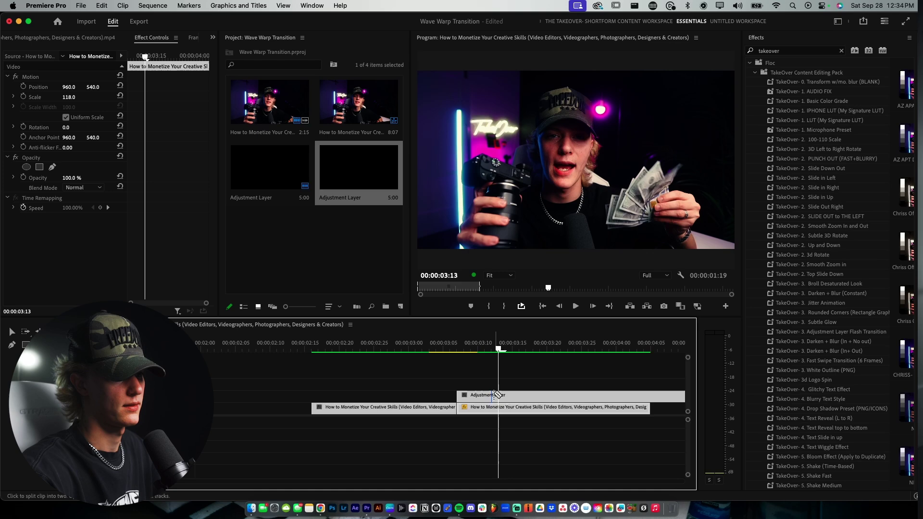
key(v)
click(520, 395)
key(Delete)
drag(480, 396, 459, 395)
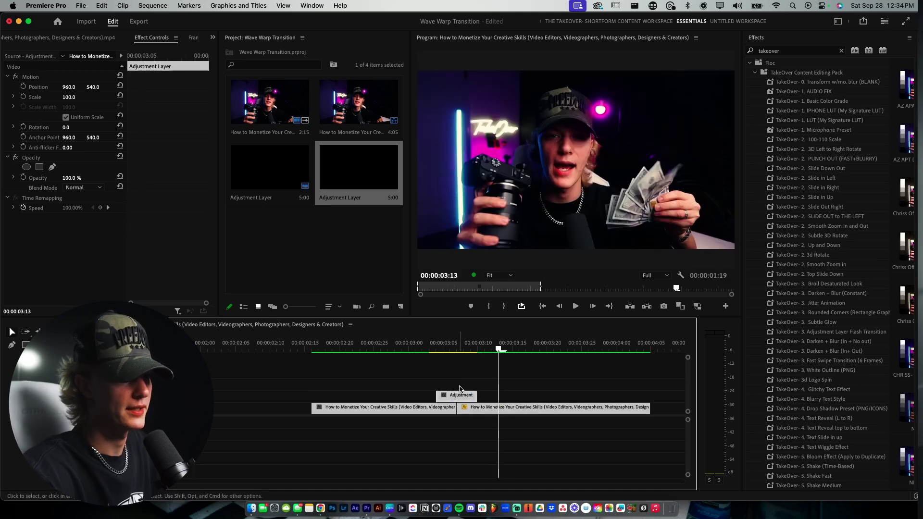
mouse_move(455, 347)
mouse_down()
mouse_move(479, 347)
mouse_move(437, 347)
mouse_move(457, 347)
mouse_up()
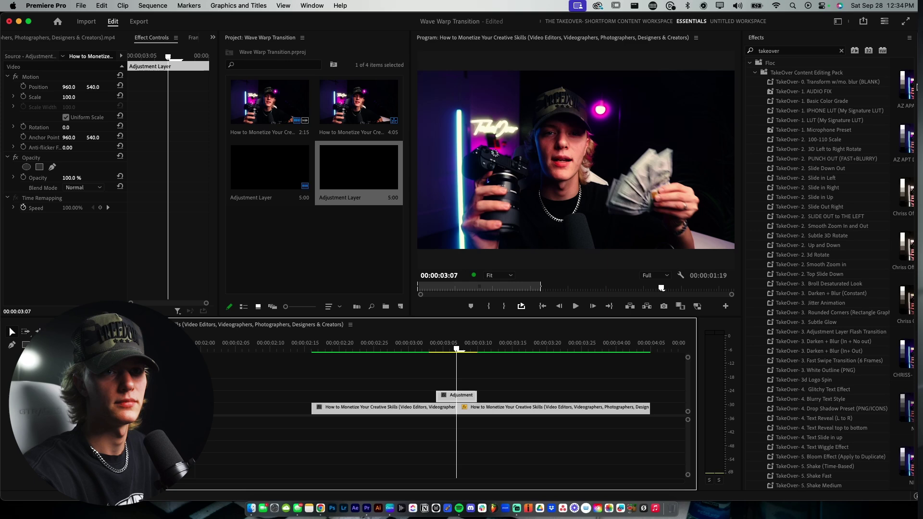
- Apply the TakeOver- 6. Wave Warp Transition (Adj Layer) preset to the adjustment layer and play the result
scroll(817, 259, down, 10)
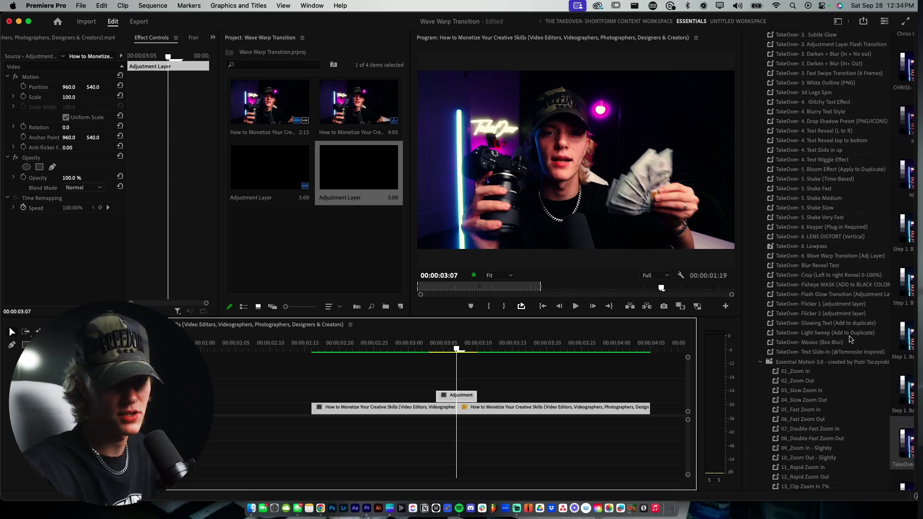
scroll(832, 345, up, 4)
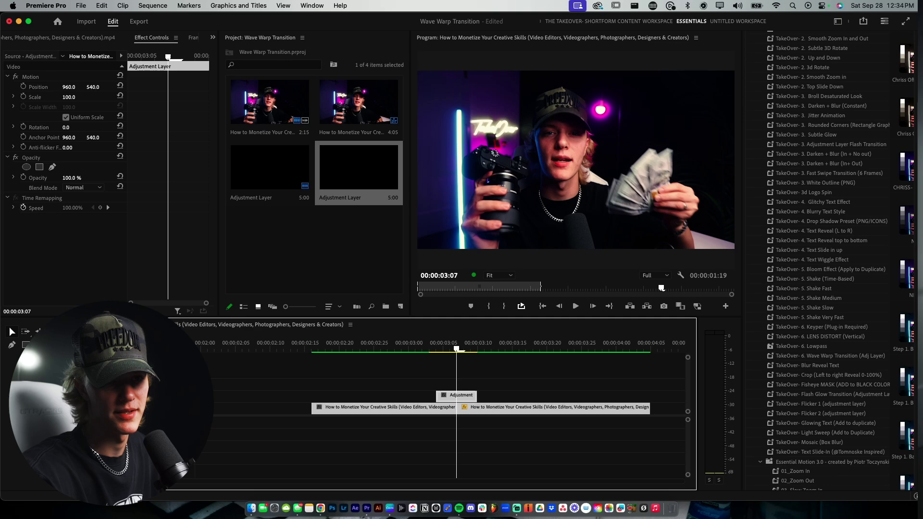
drag(827, 370, 457, 396)
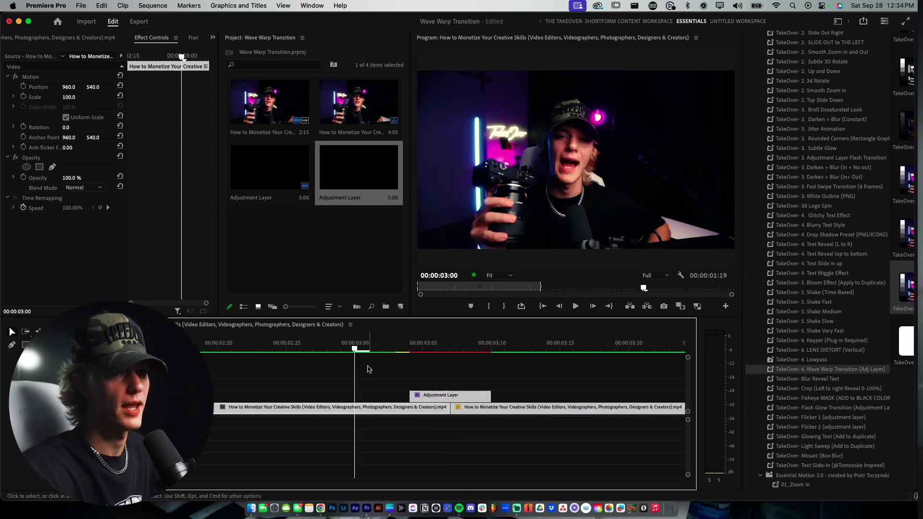
scroll(368, 369, down, 1)
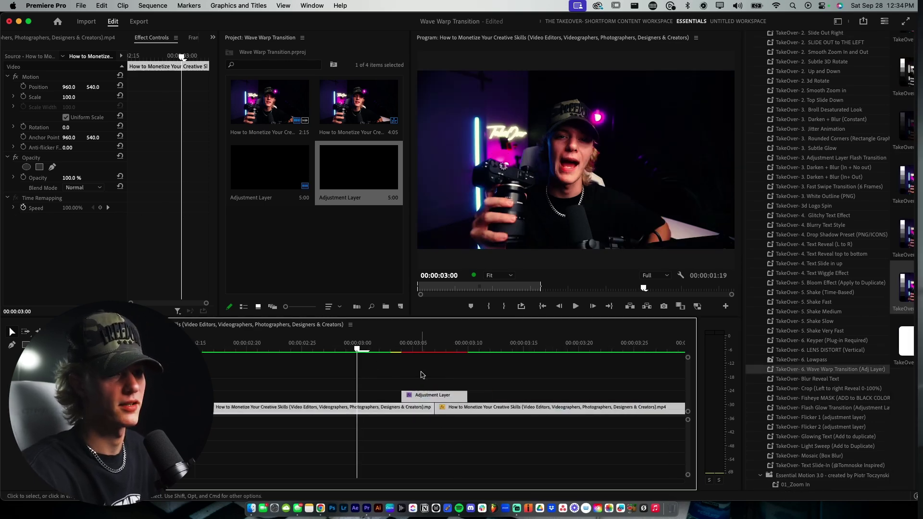
key(space)
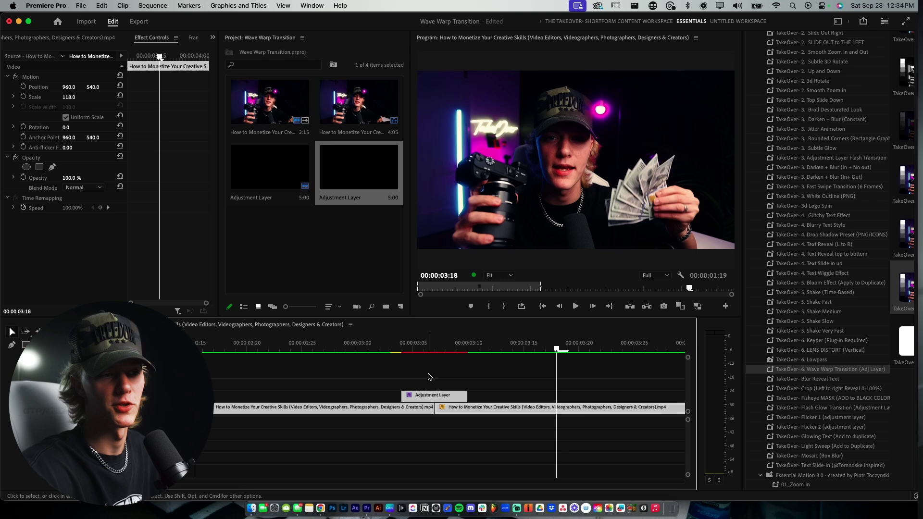
- Remove the preset's Turbulent Displace, Lumetri Color and Gaussian Blur effects from the adjustment layer
click(433, 395)
click(43, 218)
click(51, 228)
click(57, 239)
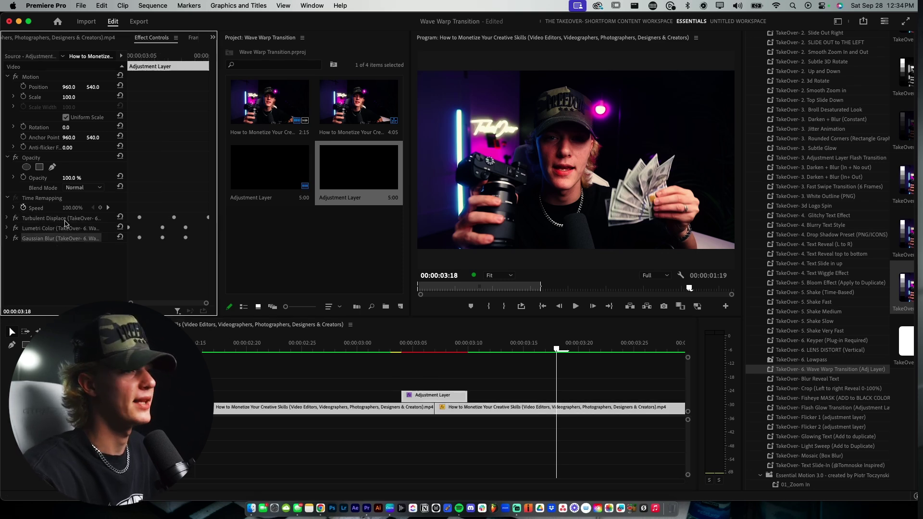
shift+click(66, 219)
key(Delete)
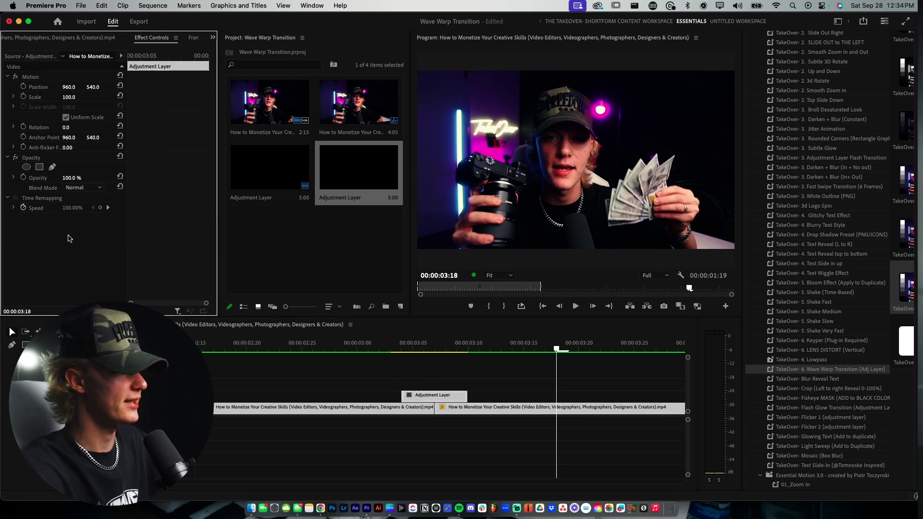
- Apply the Turbulent Displace effect to the adjustment layer with an Amount of 35 and a Size of 141
click(434, 343)
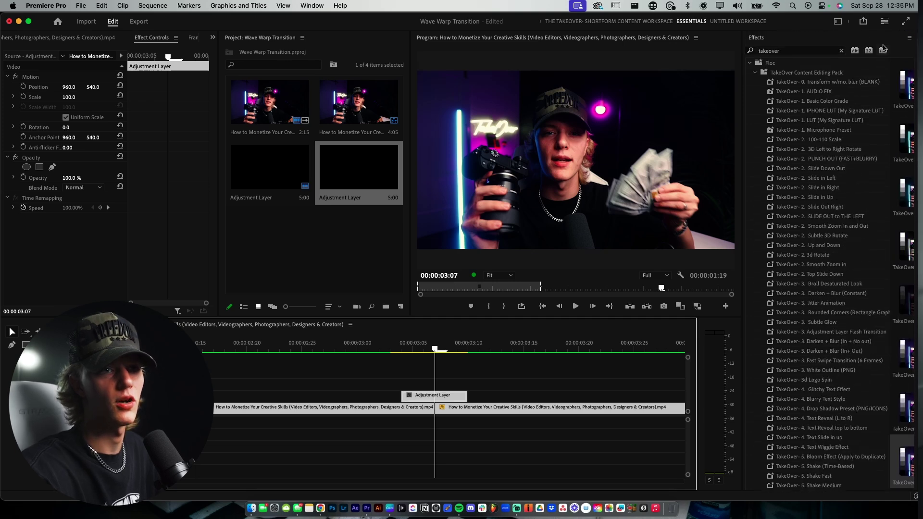
drag(794, 51, 715, 52)
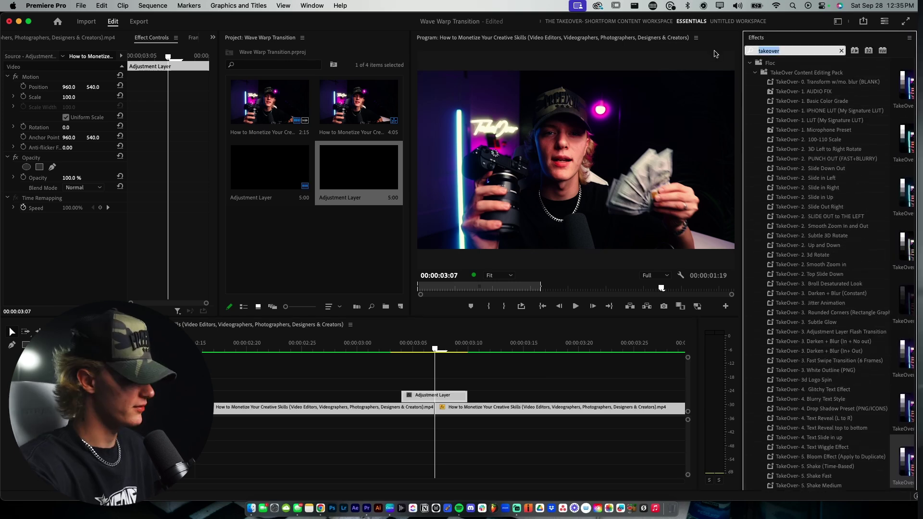
text(turbul)
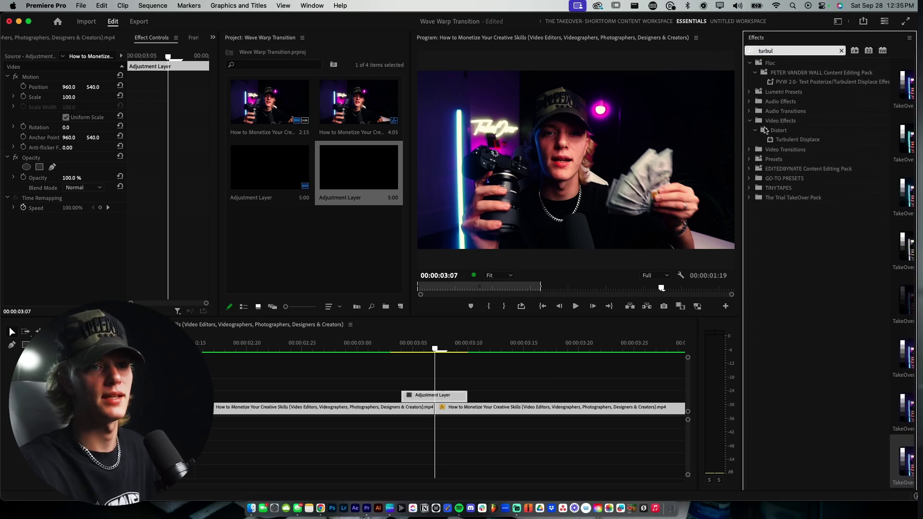
drag(771, 139, 774, 154)
drag(524, 330, 451, 393)
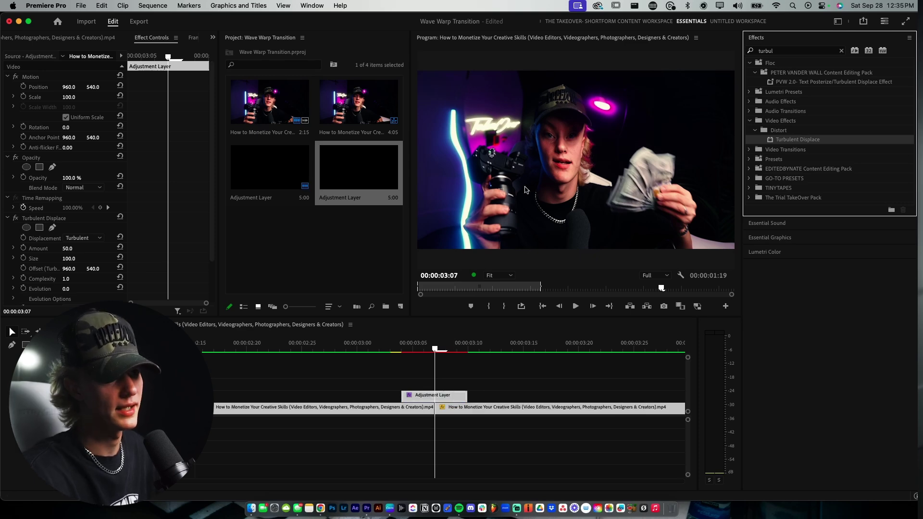
drag(67, 249, 99, 259)
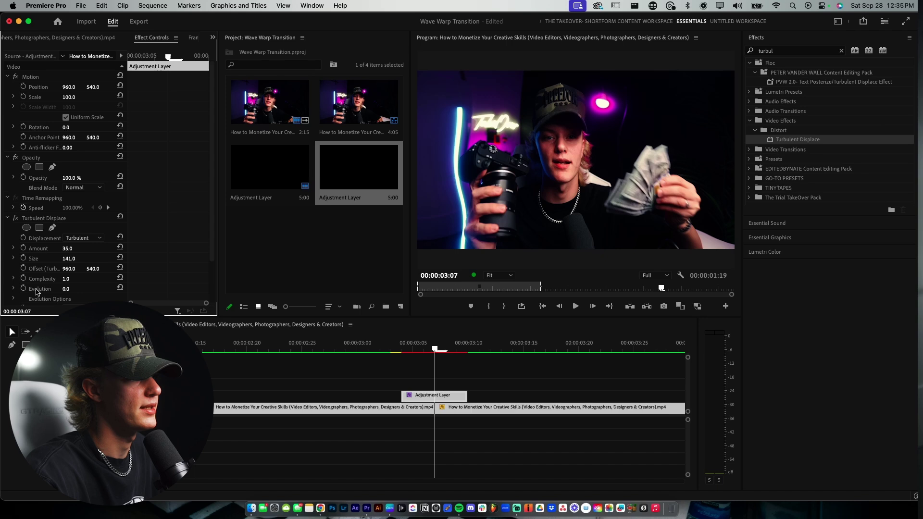
- Keyframe the Turbulent Displace Evolution from 0° at the adjustment layer's start to a higher angle at its end
drag(68, 290, 159, 290)
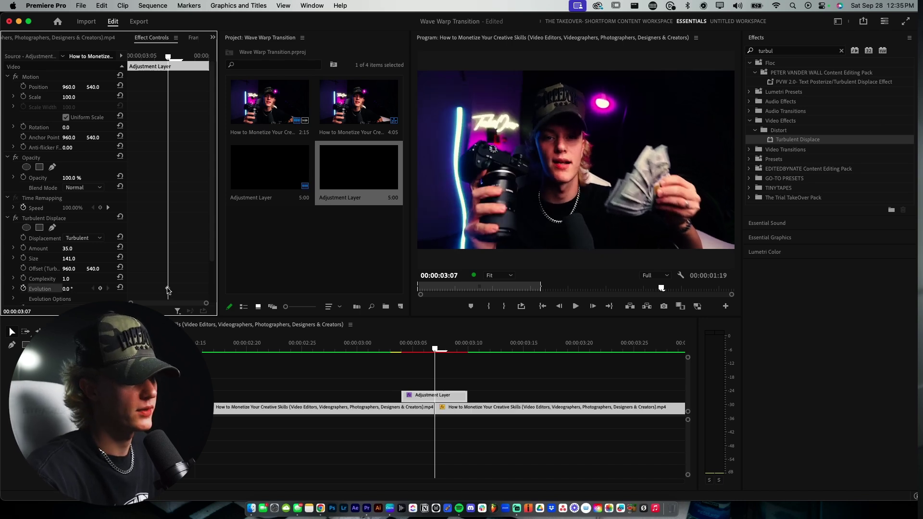
drag(168, 289, 154, 289)
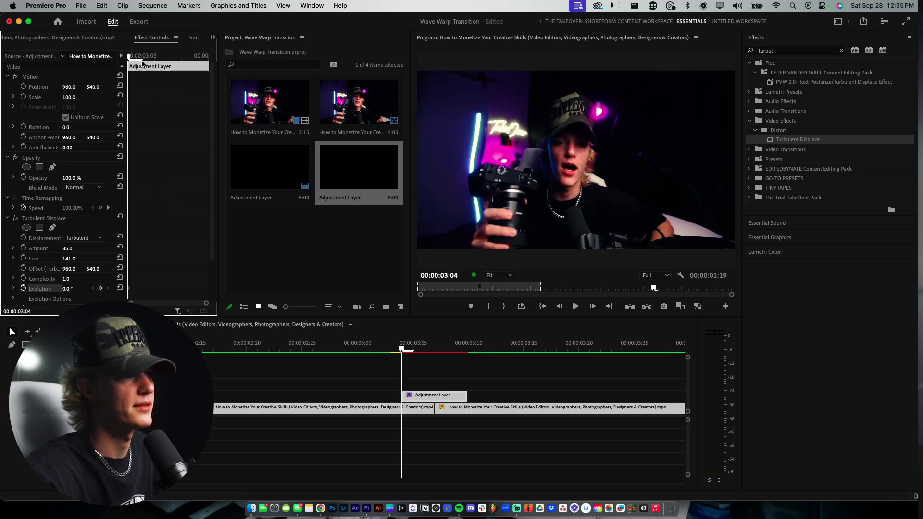
drag(175, 65, 183, 64)
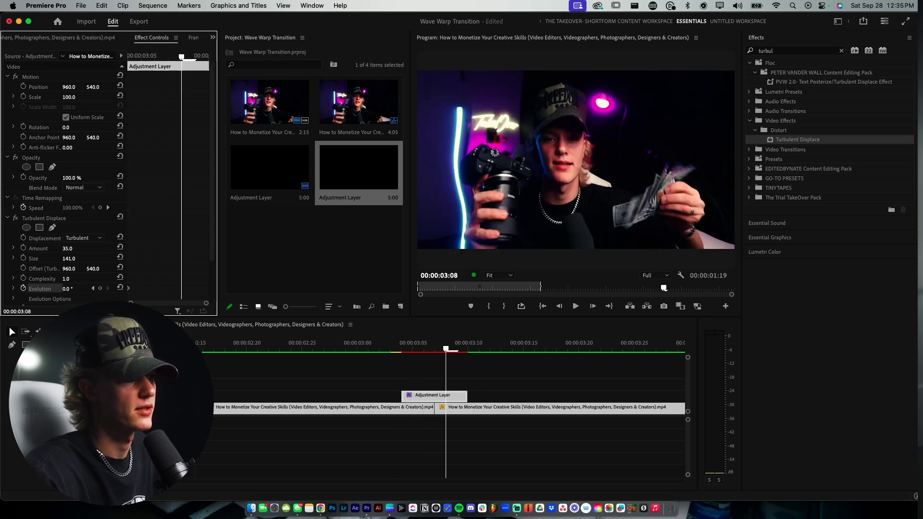
drag(68, 289, 208, 289)
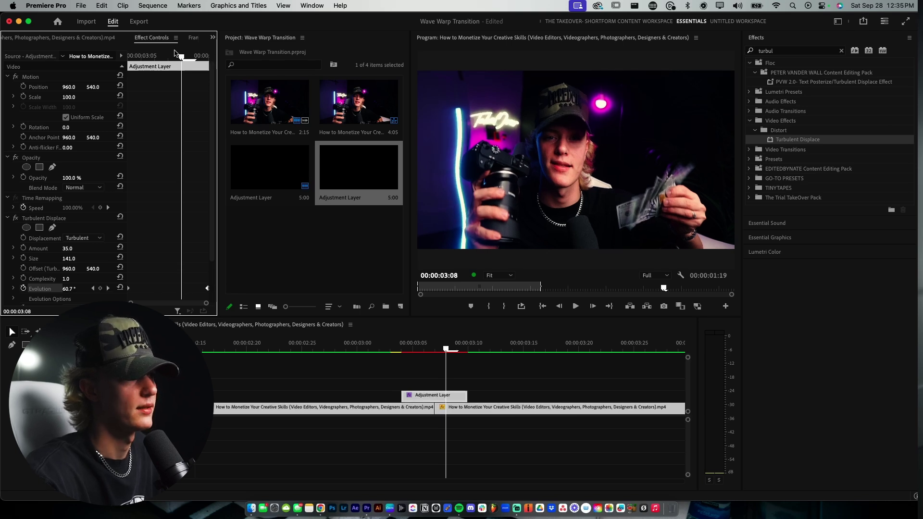
- Play back the transition from the adjustment layer's start to review the animated Evolution
drag(181, 56, 128, 57)
key(space)
click(357, 347)
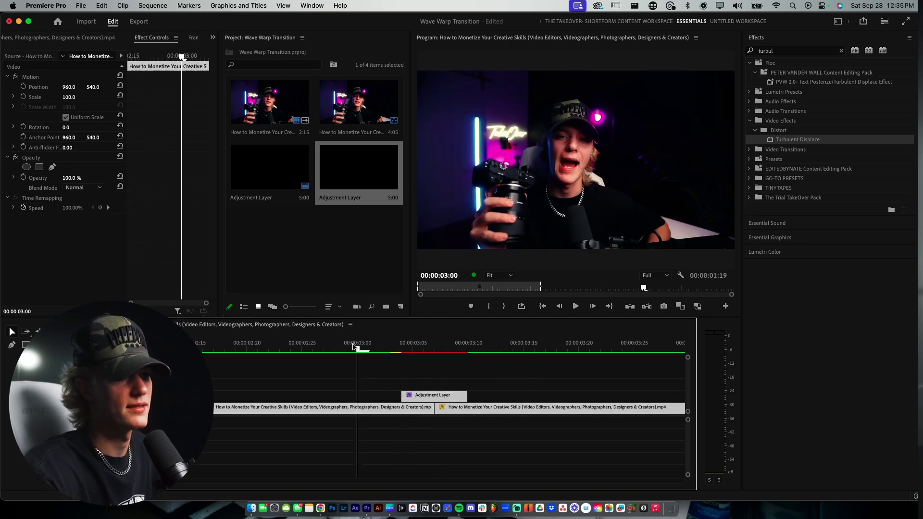
- Add Turbulent Displace keyframes for Size at 141 and Amount at 35 on the cut at 00:00:03:07
drag(357, 347, 431, 359)
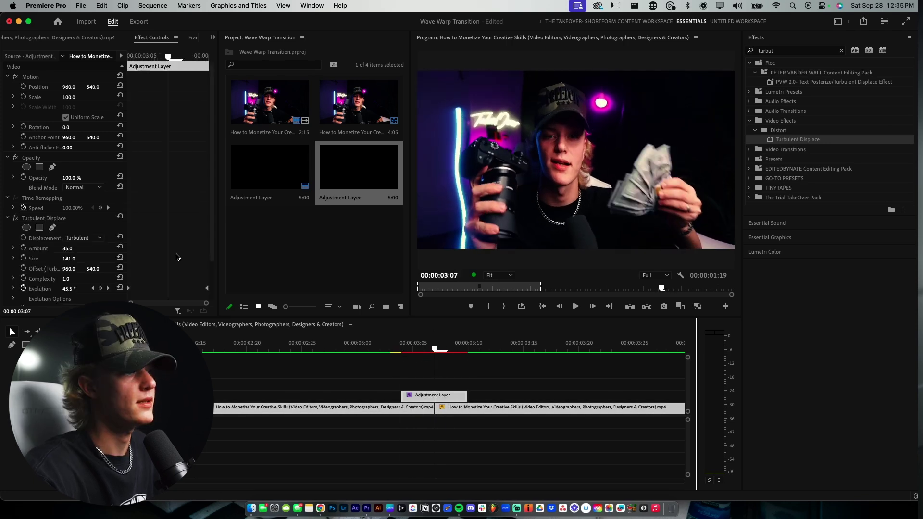
click(24, 259)
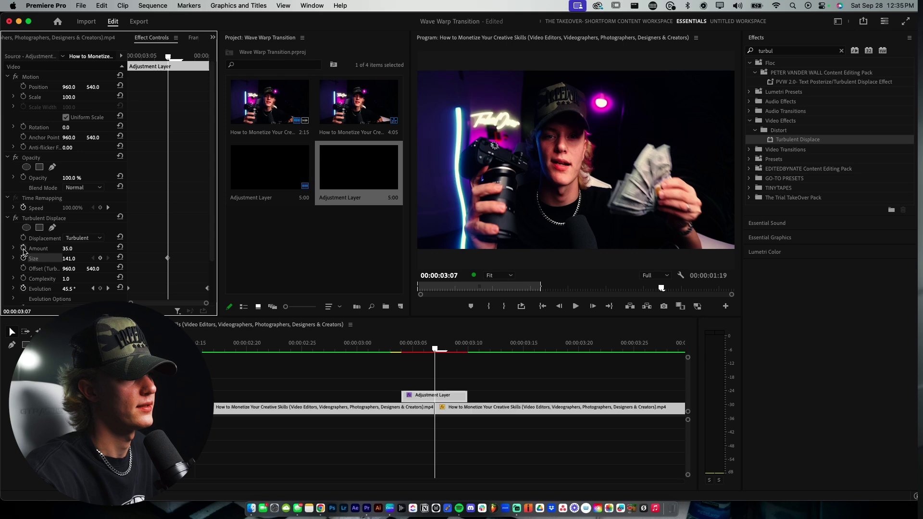
click(24, 249)
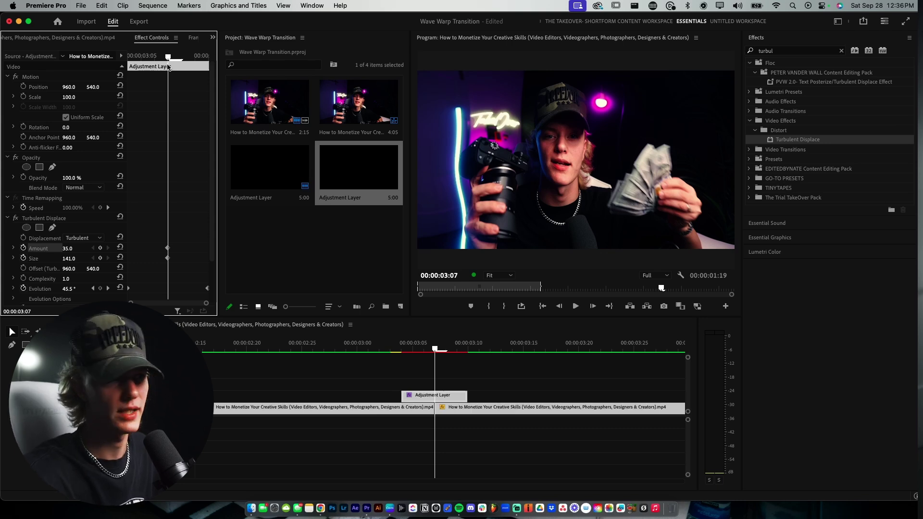
- Keyframe the Turbulent Displace Amount to 0 at both ends of the adjustment layer and play the transition
drag(167, 57, 141, 58)
drag(73, 249, 56, 249)
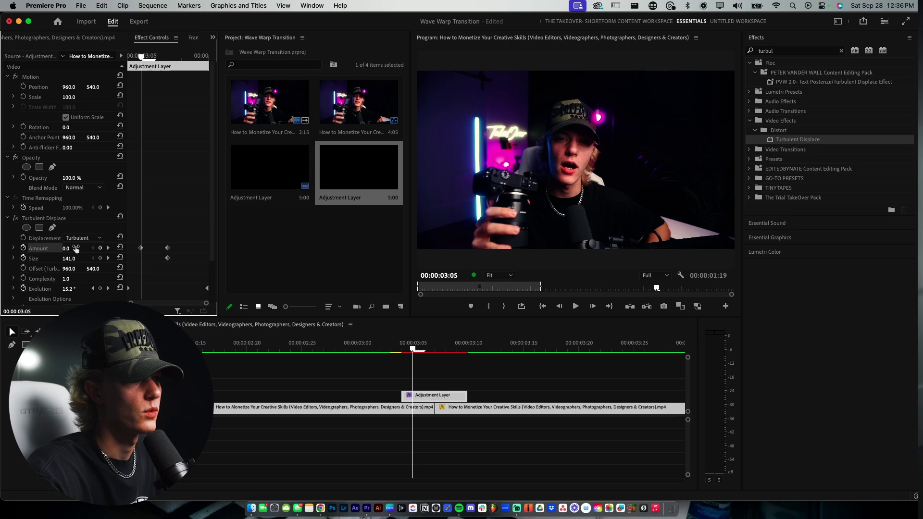
drag(141, 248, 129, 250)
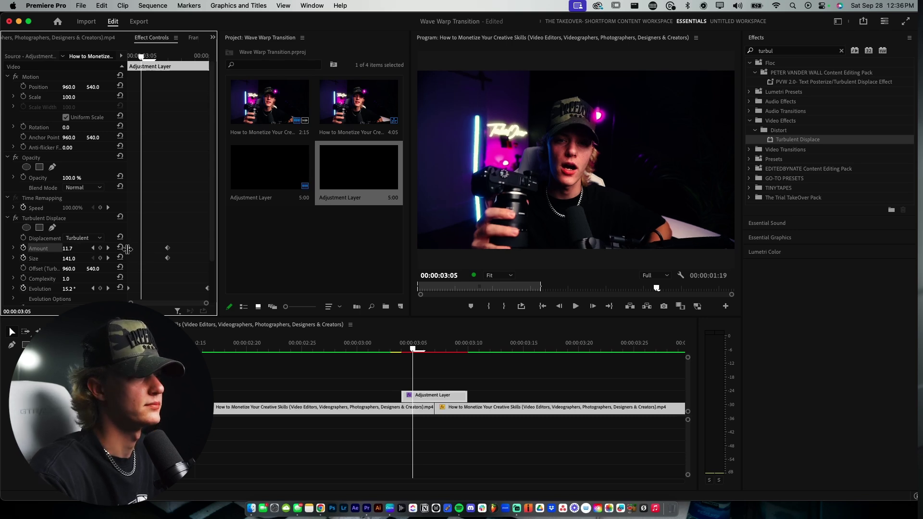
drag(143, 56, 182, 57)
drag(183, 249, 211, 249)
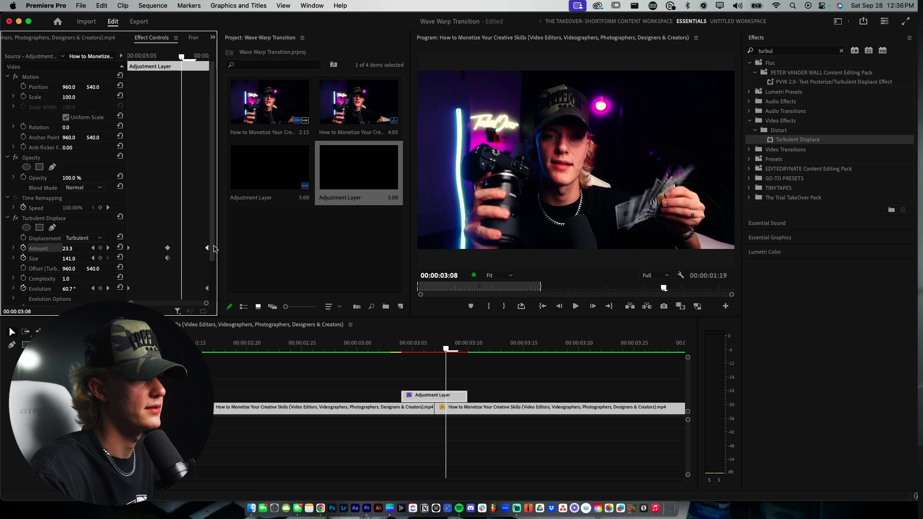
drag(172, 56, 141, 57)
key(space)
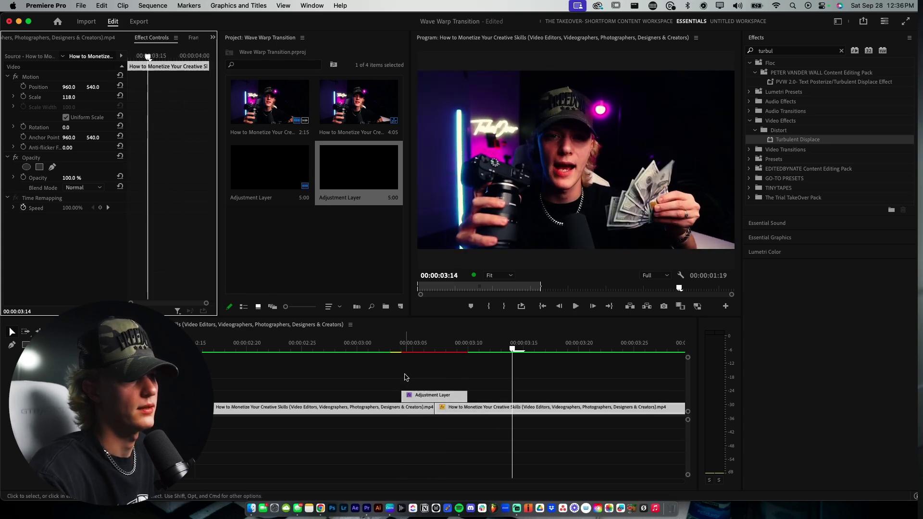
- Play back the transition from the adjustment layer's start to review the warp across the cut
drag(385, 345, 405, 346)
key(space)
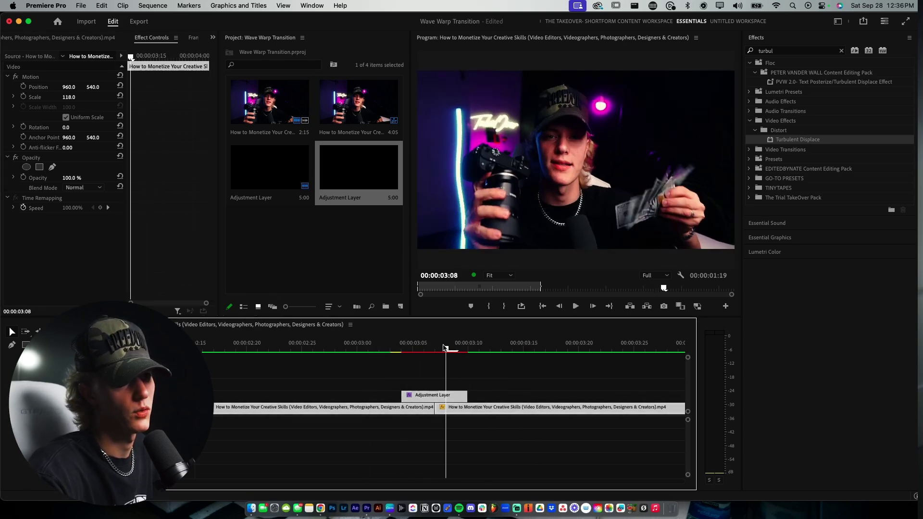
key(space)
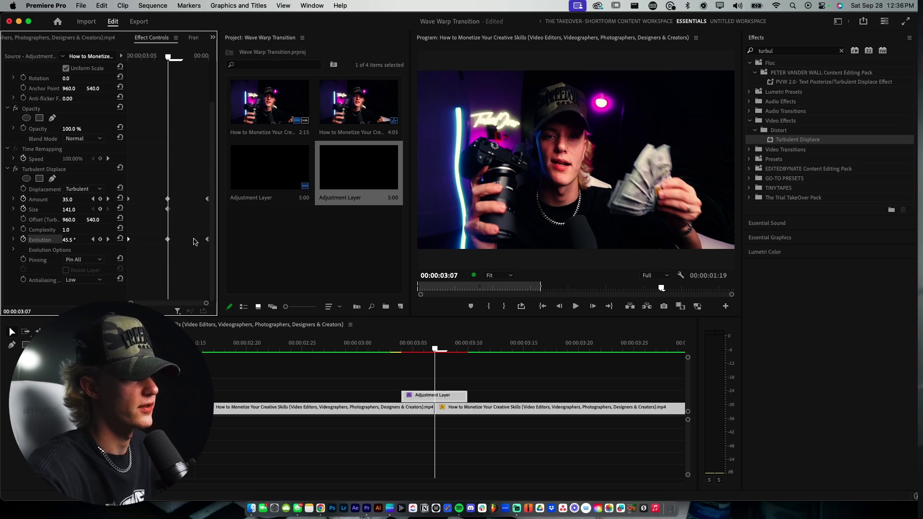
- Replace the Turbulent Displace Evolution keyframe at the adjustment layer's end with a copied 0° keyframe and play the result
click(195, 57)
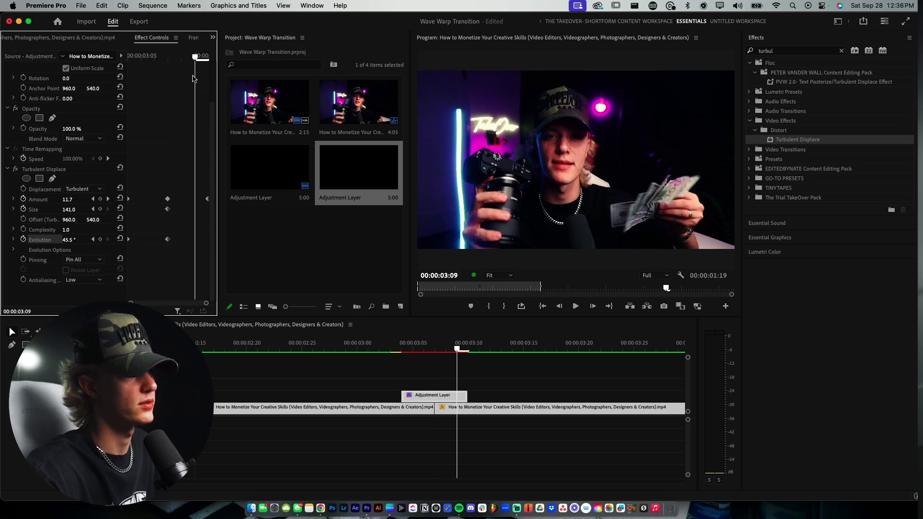
key(super+v)
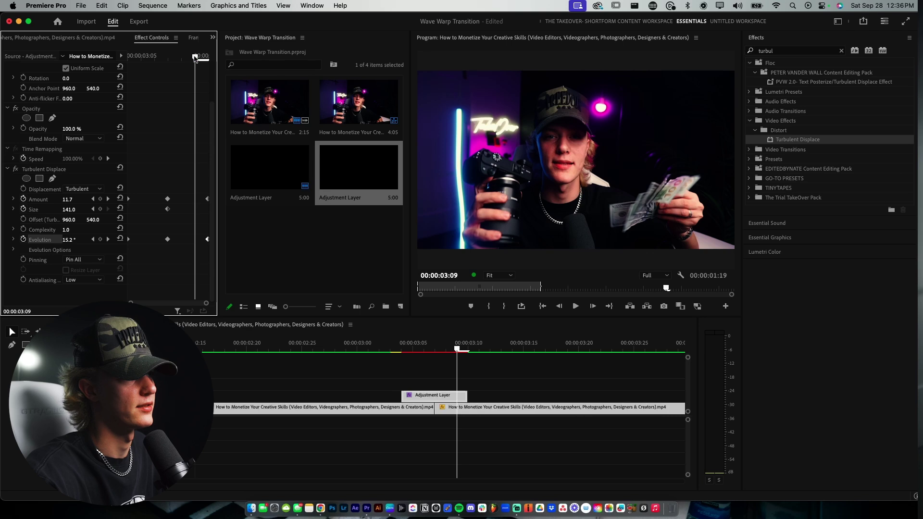
drag(194, 57, 168, 58)
key(space)
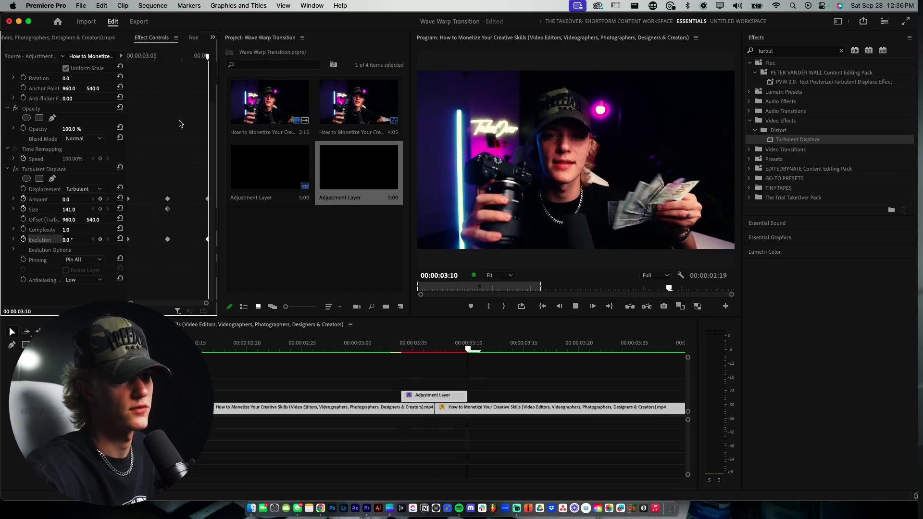
- Apply a Lumetri Color Basic Correction to the adjustment layer with Exposure at 1.1, viewed on the cut at 00:00:03:07
drag(402, 349, 435, 349)
click(8, 219)
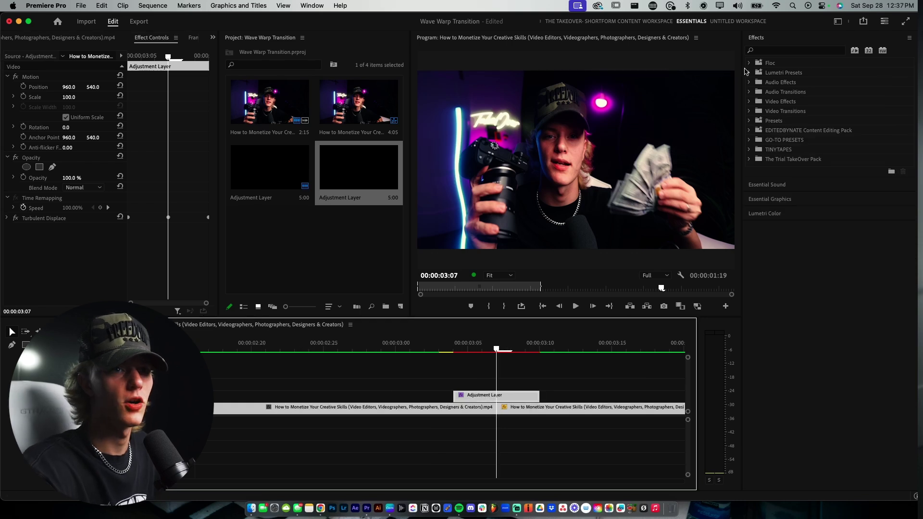
click(770, 51)
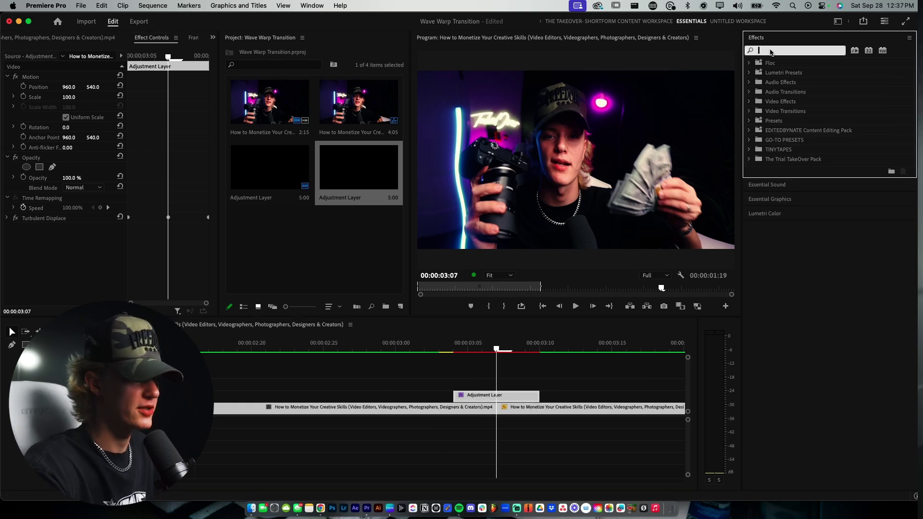
click(764, 39)
click(768, 81)
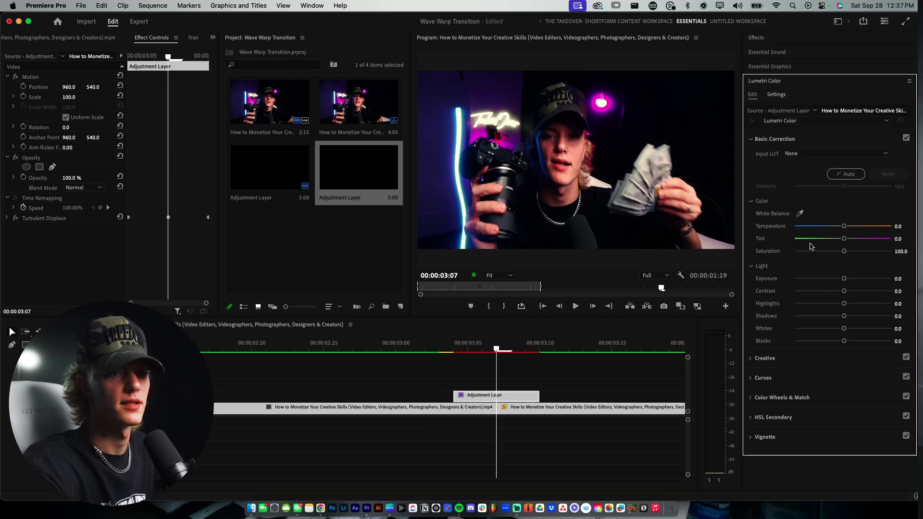
drag(846, 281, 853, 282)
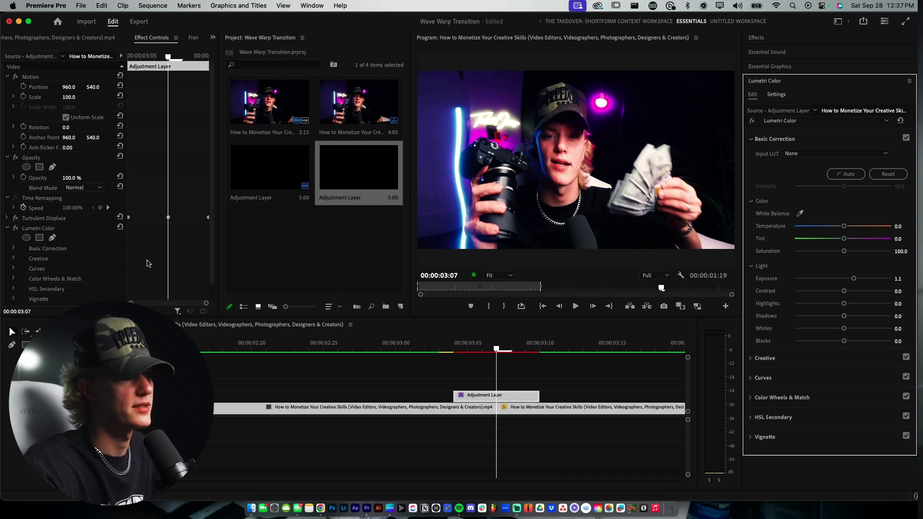
- Keyframe the Lumetri Exposure at 0 on the adjustment layer's start, 1.1 at 00:00:03:06 and 0 at 00:00:03:09
click(13, 248)
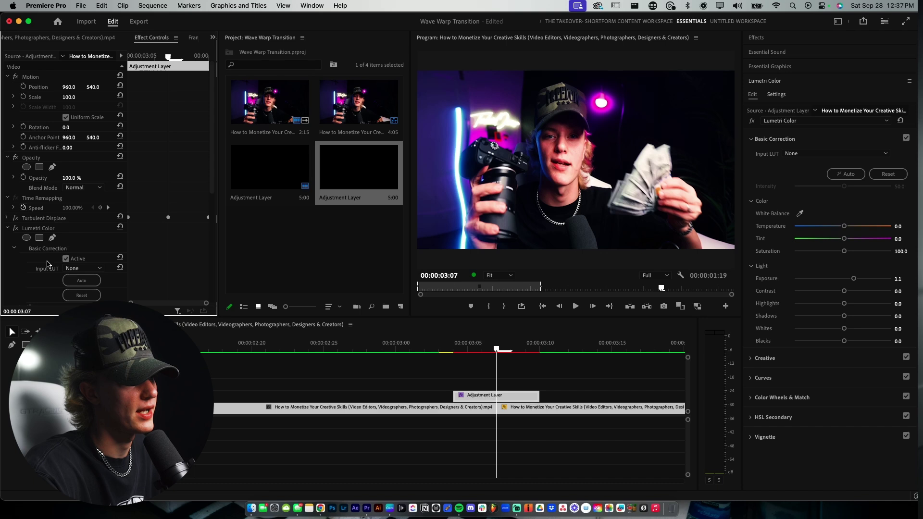
scroll(34, 263, down, 4)
scroll(43, 273, down, 2)
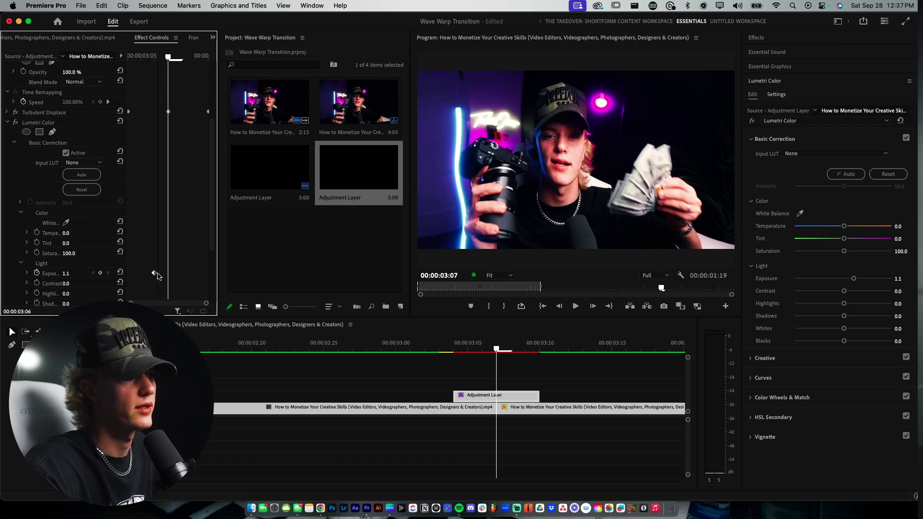
drag(166, 56, 128, 56)
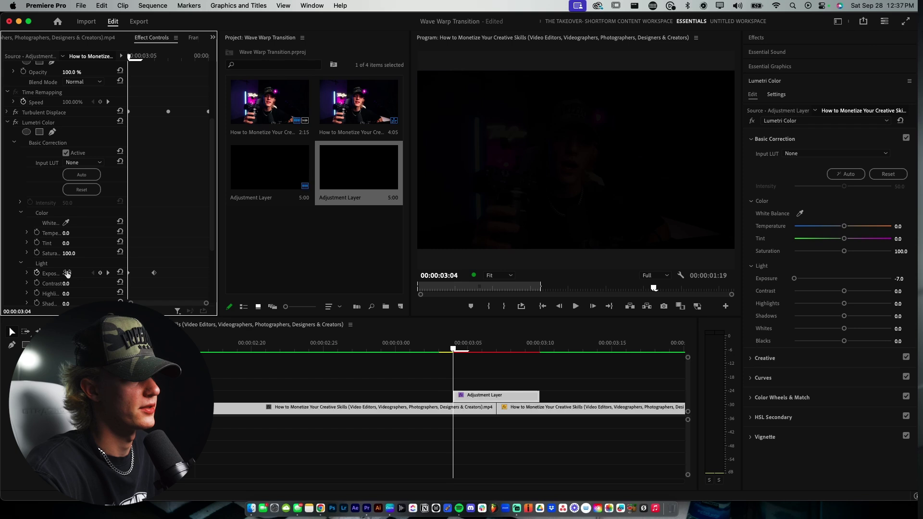
key(Return)
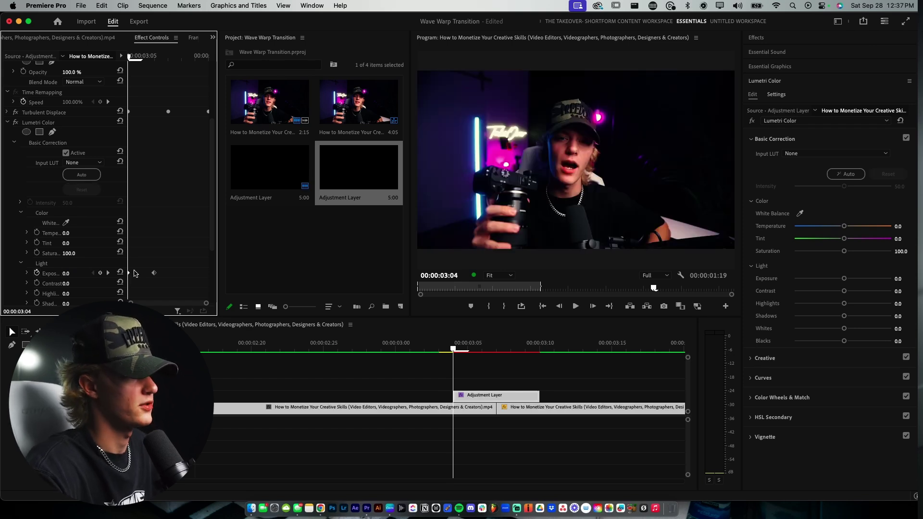
click(181, 54)
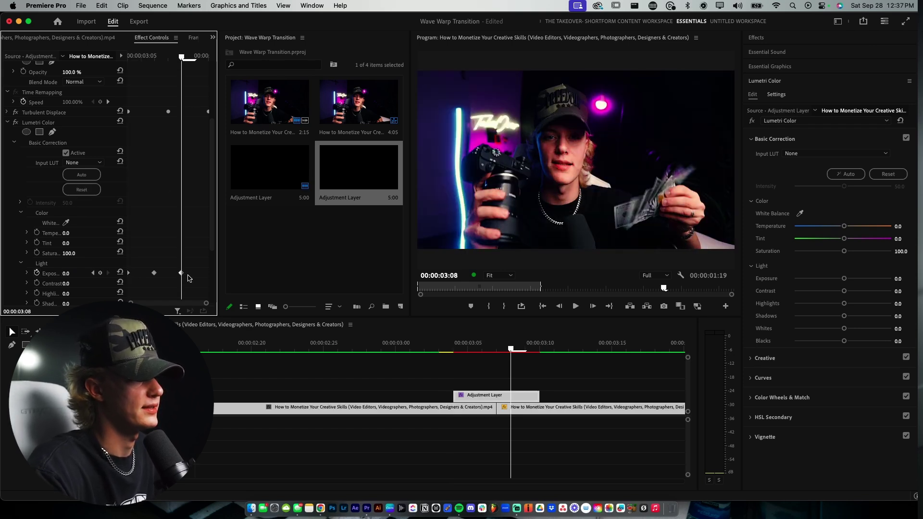
drag(181, 272, 194, 274)
- Play back the transition several times from before and at the adjustment layer's start to review the exposure flash
drag(181, 55, 128, 57)
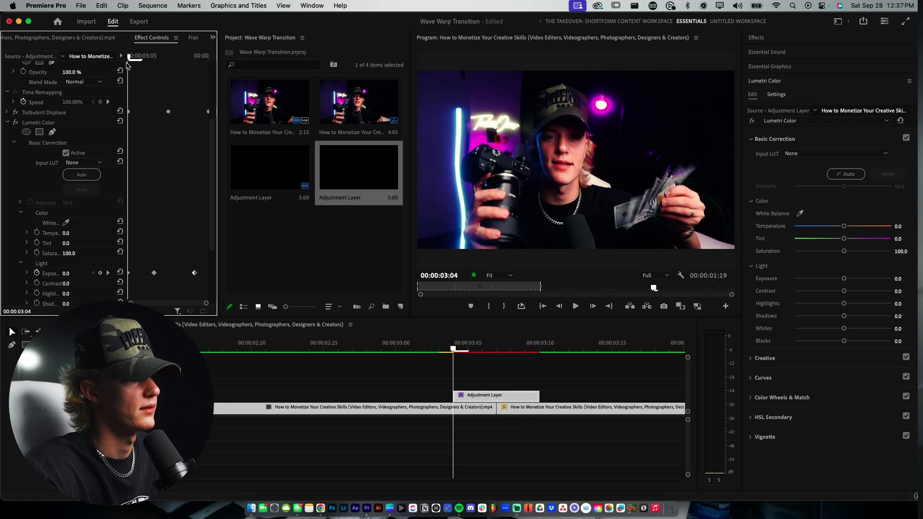
key(space)
key(space)
mouse_move(474, 347)
mouse_down()
mouse_move(511, 349)
mouse_move(458, 349)
mouse_move(477, 353)
mouse_up()
key(space)
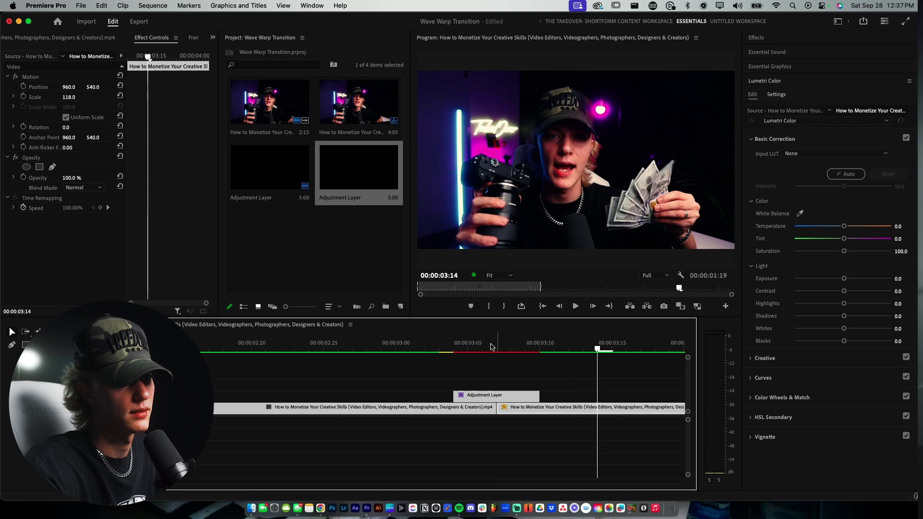
click(456, 344)
key(space)
click(456, 344)
key(space)
click(426, 342)
key(space)
key(space)
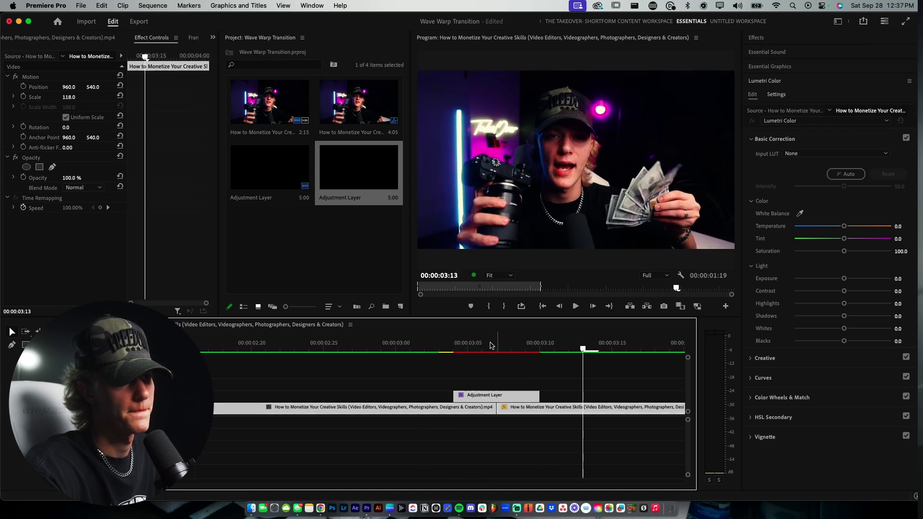
- Raise the adjustment layer's Lumetri Exposure on the 00:00:03:06 keyframe for a brighter flash and play the transition
click(496, 343)
click(497, 345)
click(496, 395)
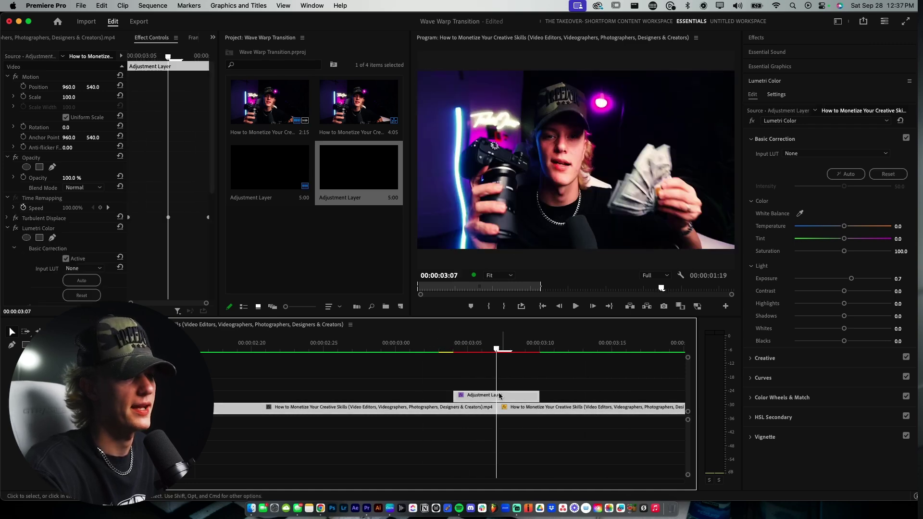
scroll(161, 236, down, 2)
scroll(129, 211, down, 2)
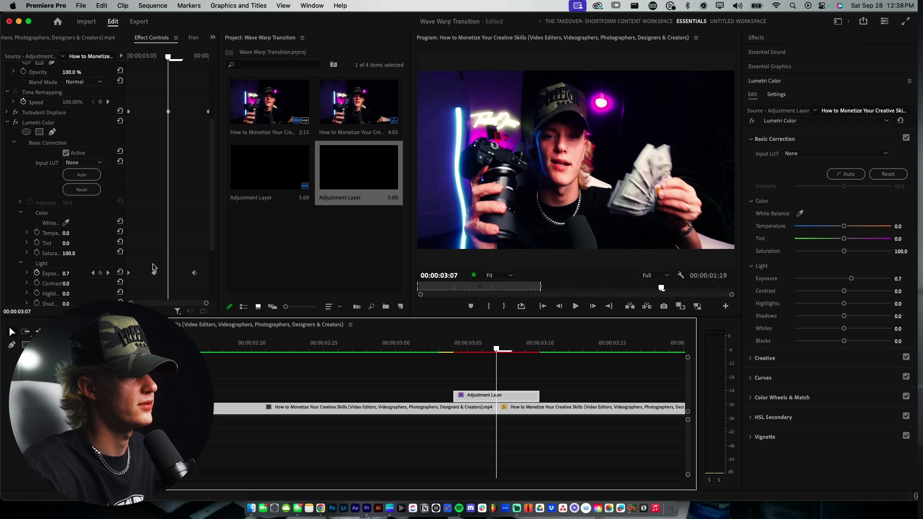
drag(168, 57, 162, 59)
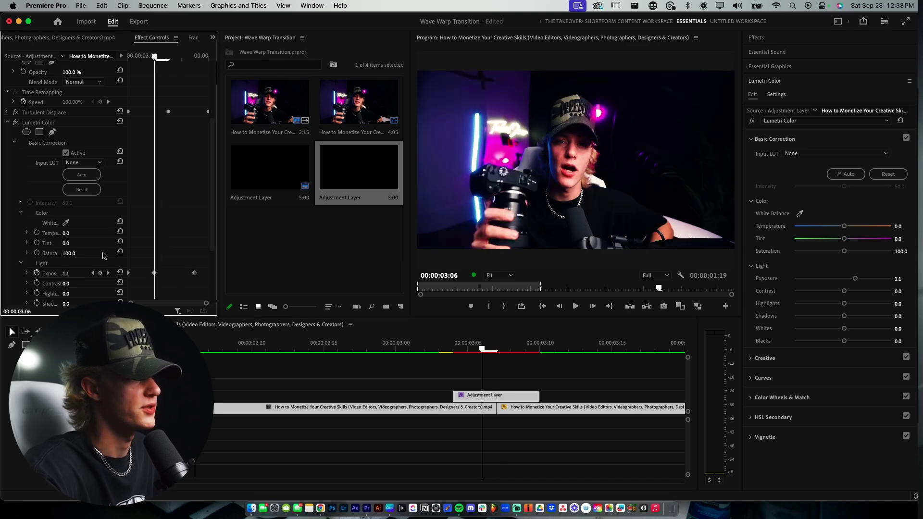
drag(66, 274, 68, 274)
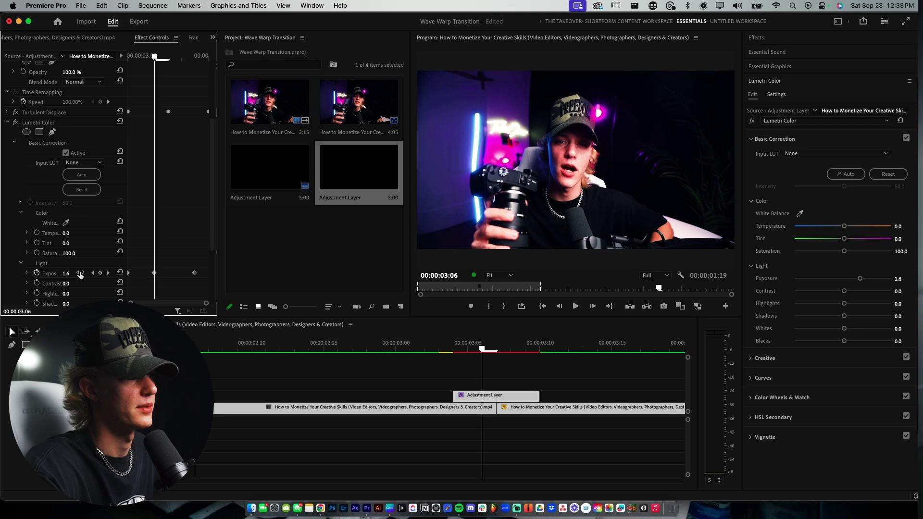
click(416, 346)
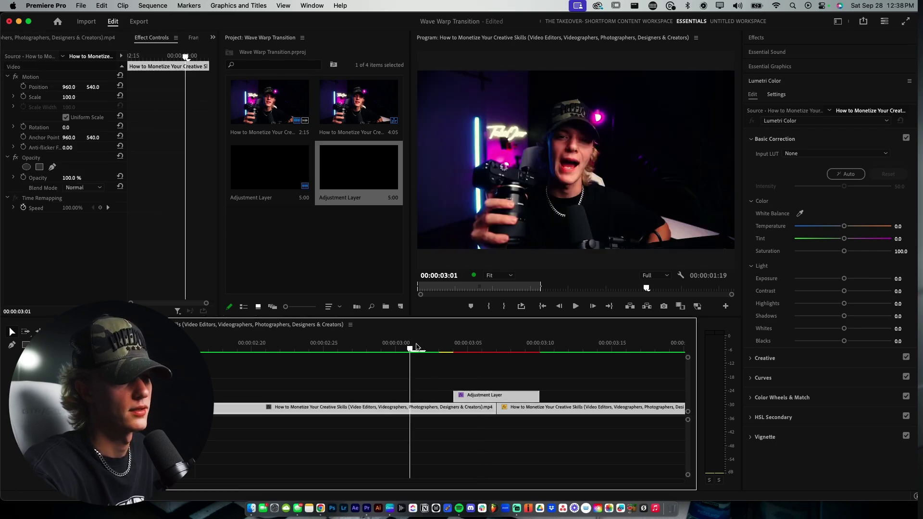
key(space)
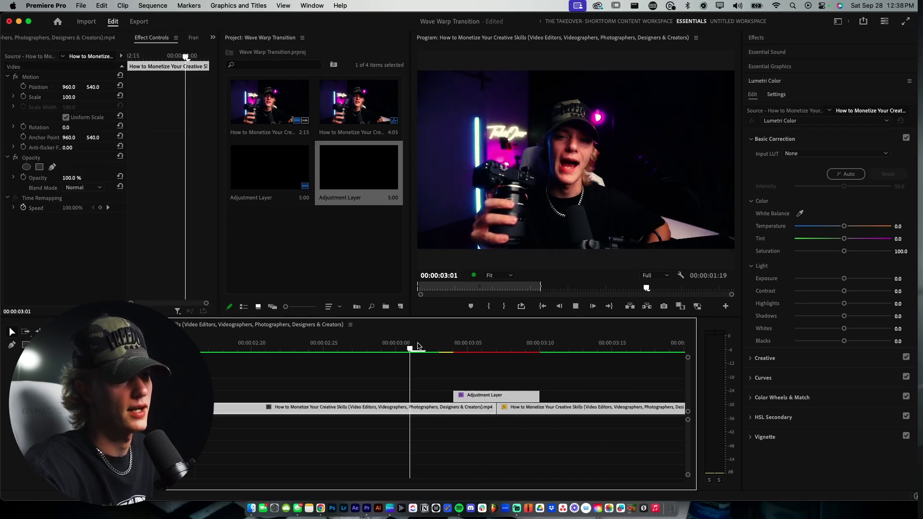
- Find the Gaussian Blur video effect by searching "gaus" and apply it to the adjustment layer
drag(419, 347, 497, 345)
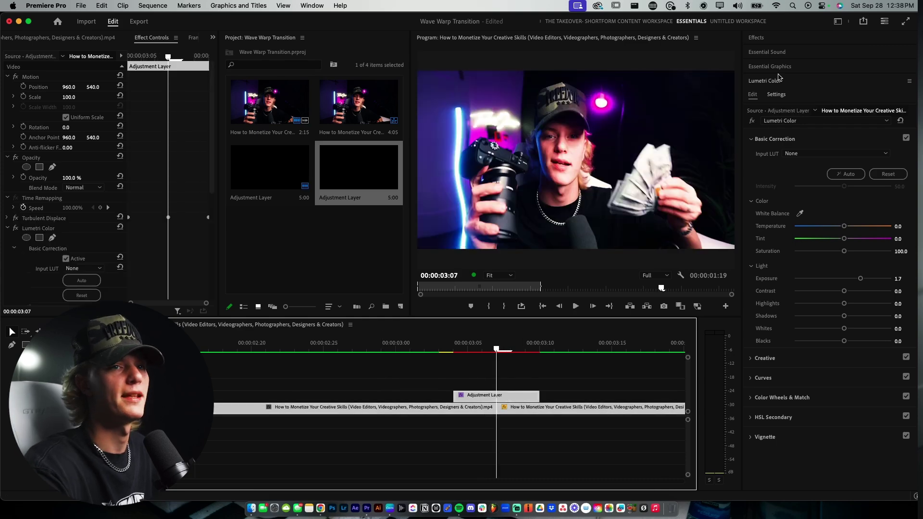
click(779, 80)
click(757, 37)
click(798, 50)
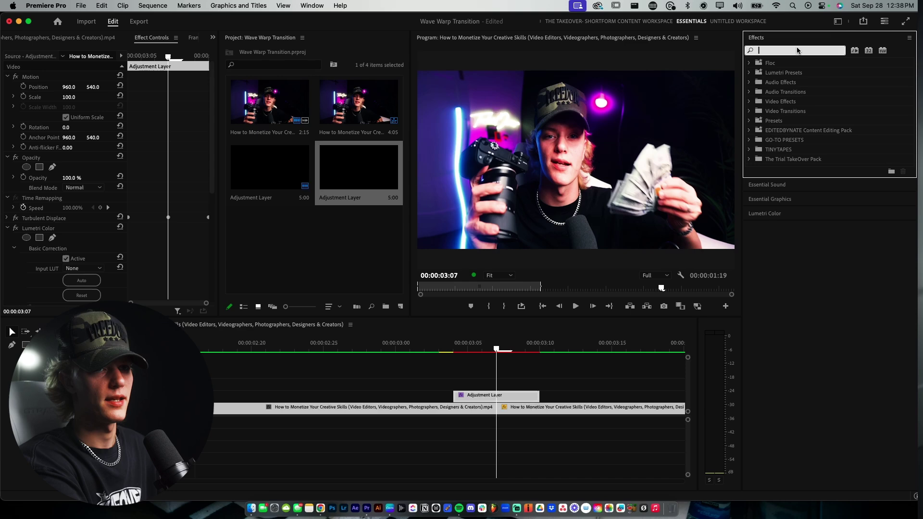
text(ga)
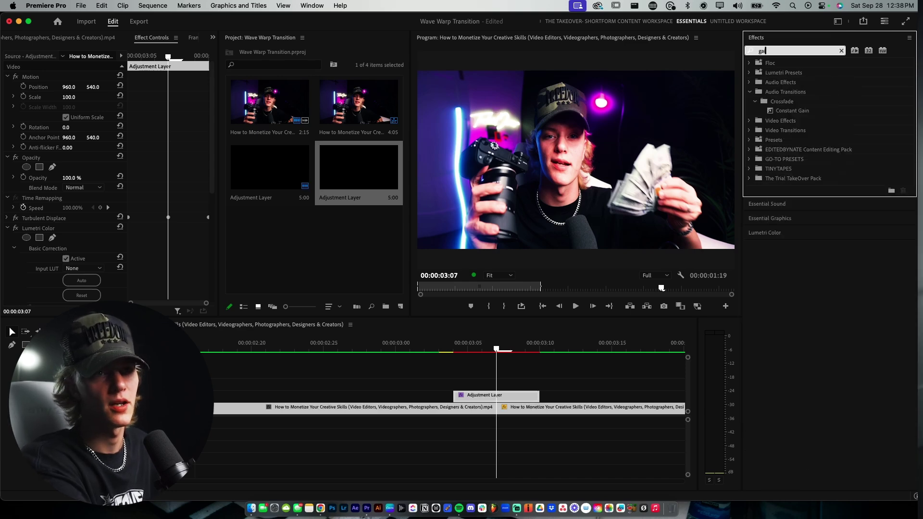
text(us)
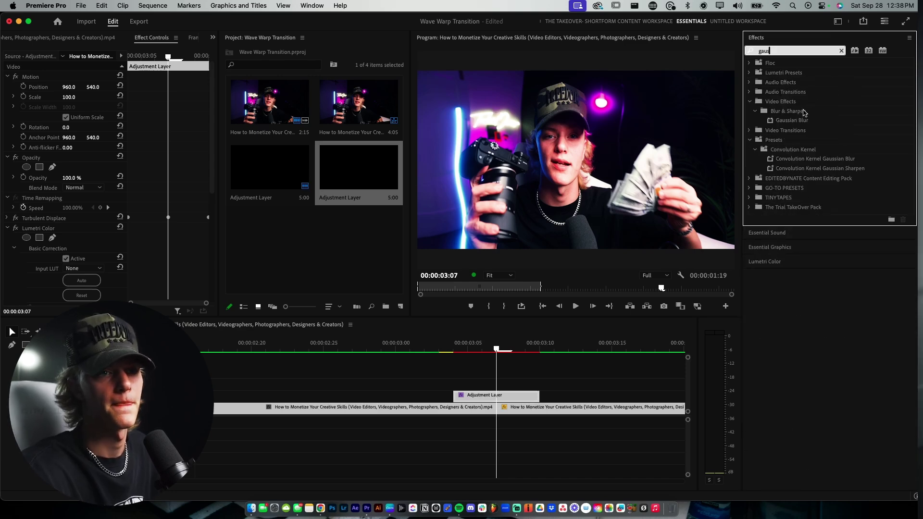
drag(791, 120, 500, 395)
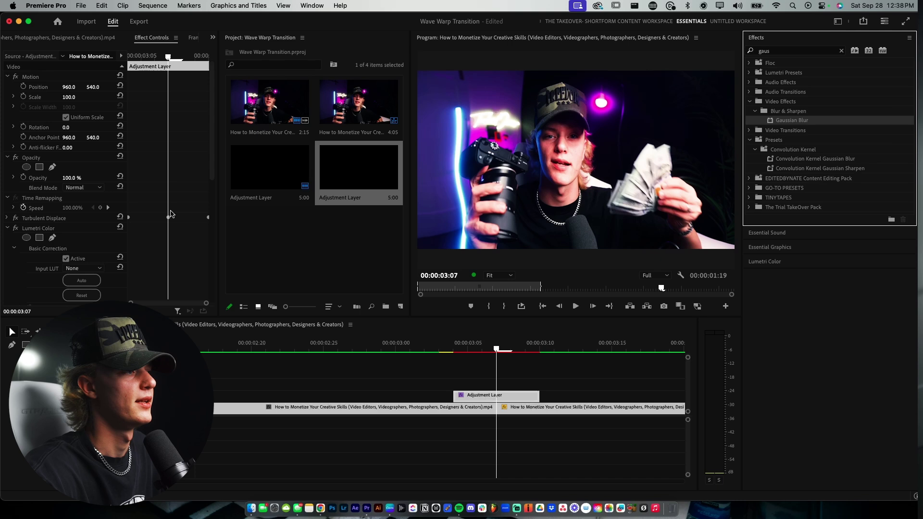
scroll(170, 214, down, 5)
click(7, 131)
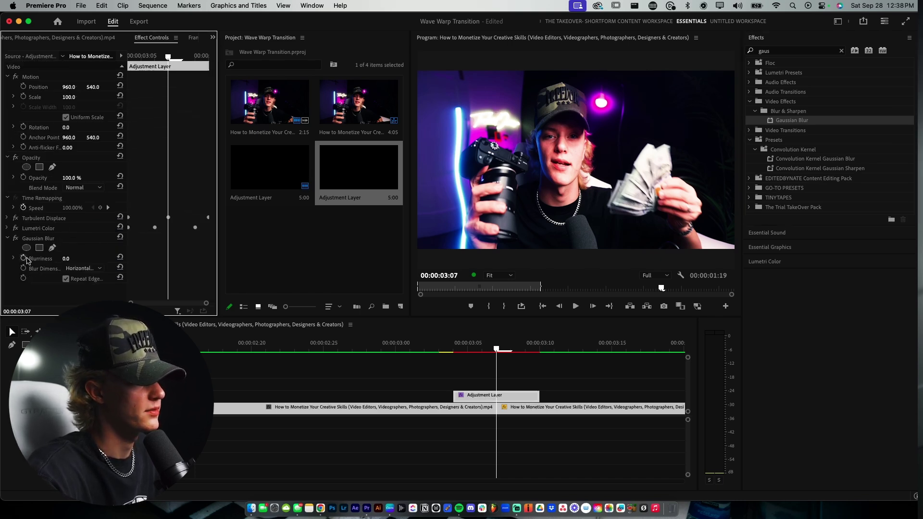
- Keyframe the Gaussian Blur Blurriness at 0 on the adjustment layer's start, 14 at 00:00:03:07 and 0 at 00:00:03:08
click(23, 258)
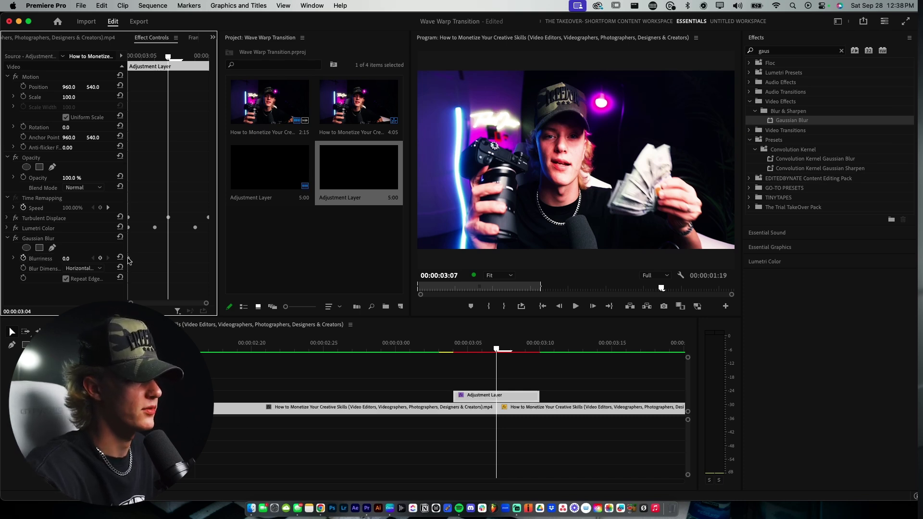
mouse_move(66, 259)
mouse_down()
mouse_move(83, 259)
mouse_move(73, 259)
mouse_up()
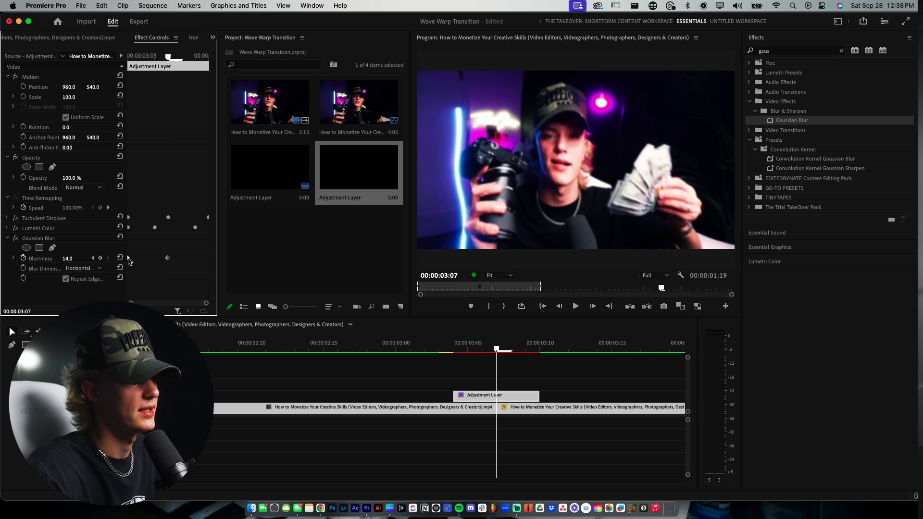
click(183, 57)
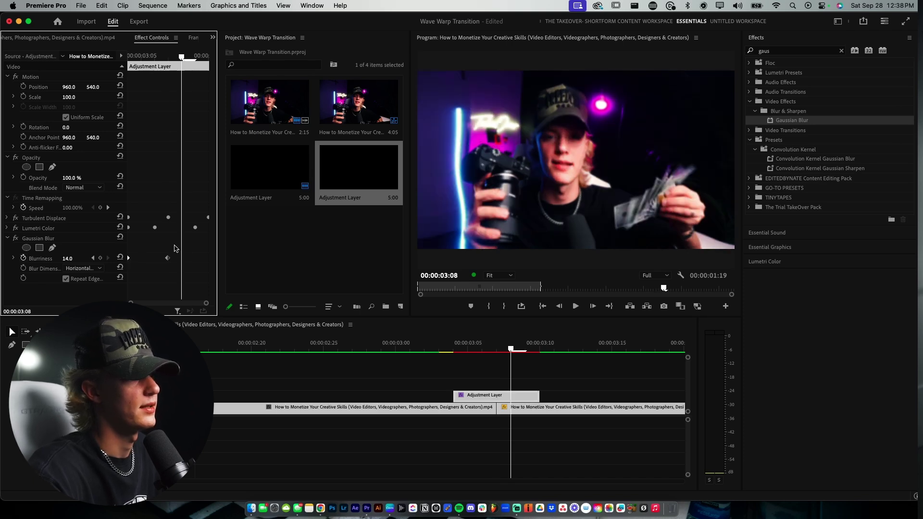
click(67, 259)
text(0)
key(Return)
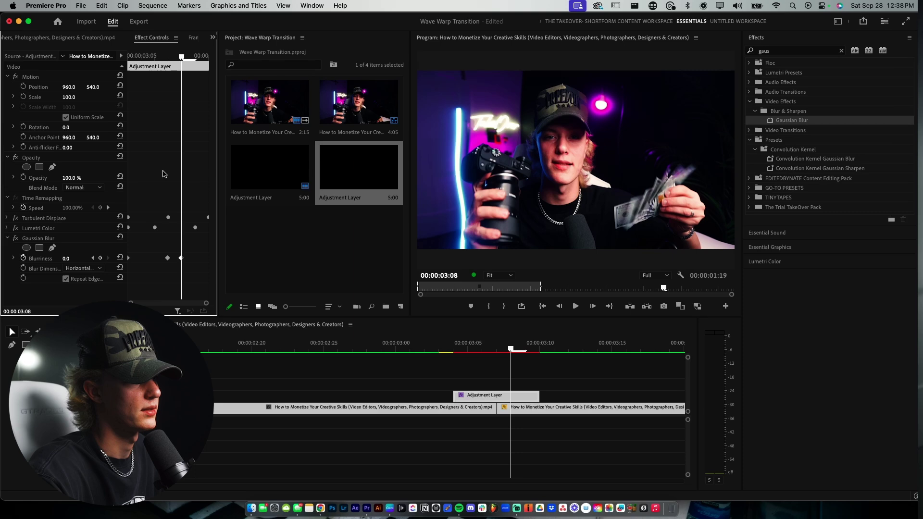
- Play back the finished transition from before the adjustment layer to review the warp, flash and blur together
click(167, 53)
drag(166, 53, 128, 54)
key(space)
click(423, 348)
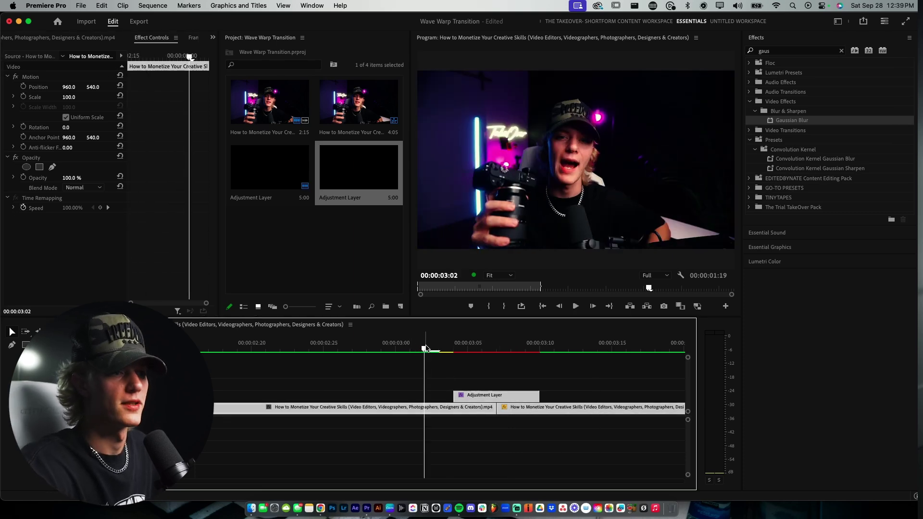
click(446, 348)
drag(445, 348, 375, 353)
key(space)
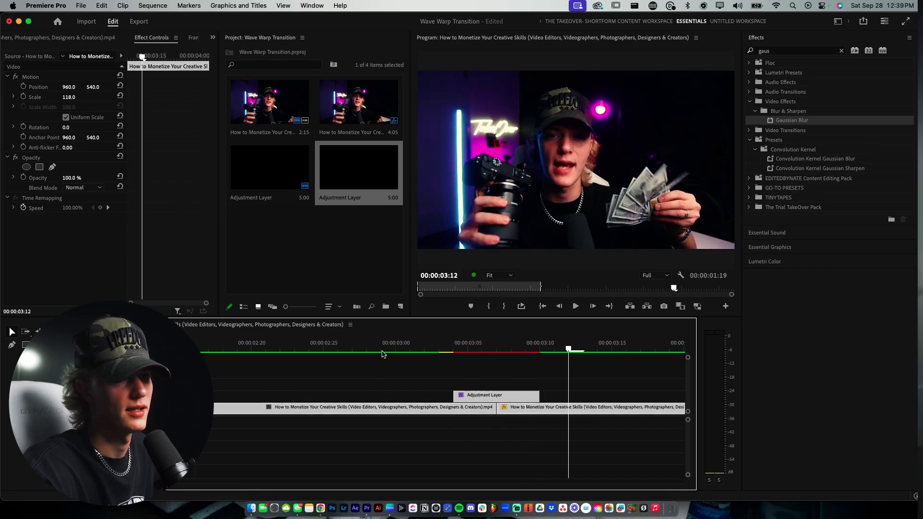